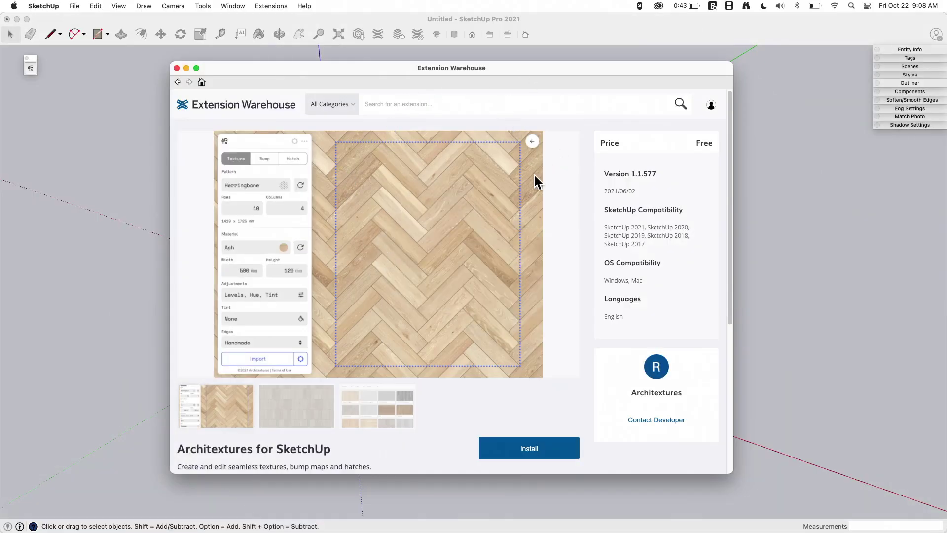
Read through the Architextures listing description, then close the Extension Warehouse page
scroll(523, 187, down, 5)
scroll(350, 273, down, 6)
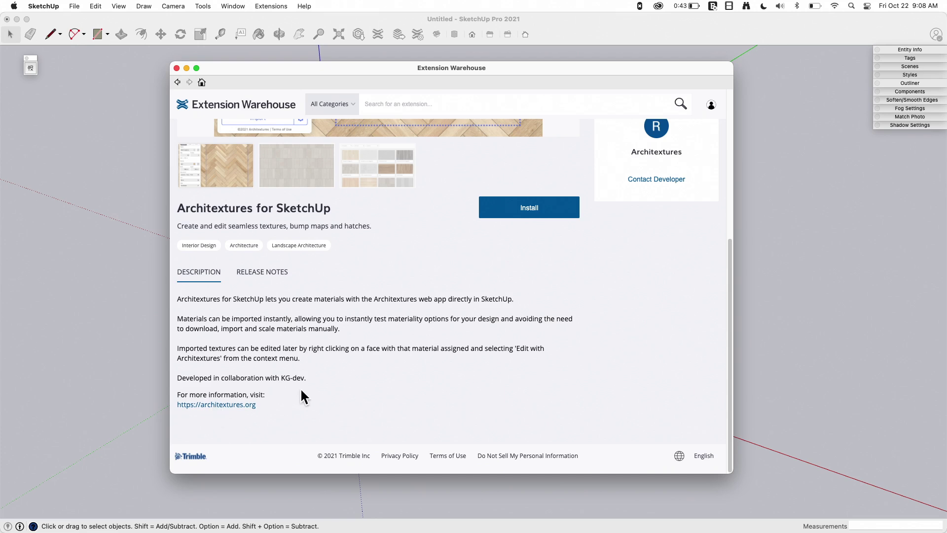
scroll(378, 390, up, 7)
scroll(377, 390, up, 3)
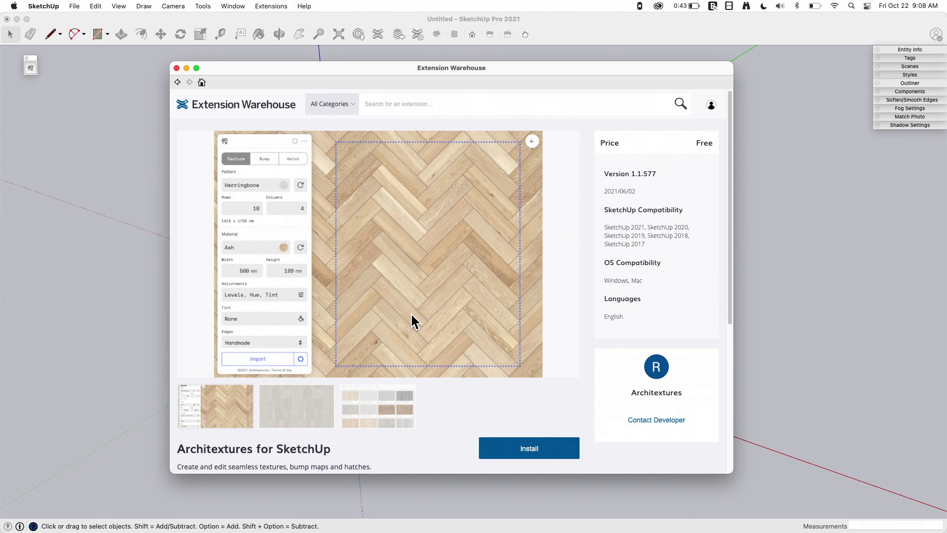
click(177, 68)
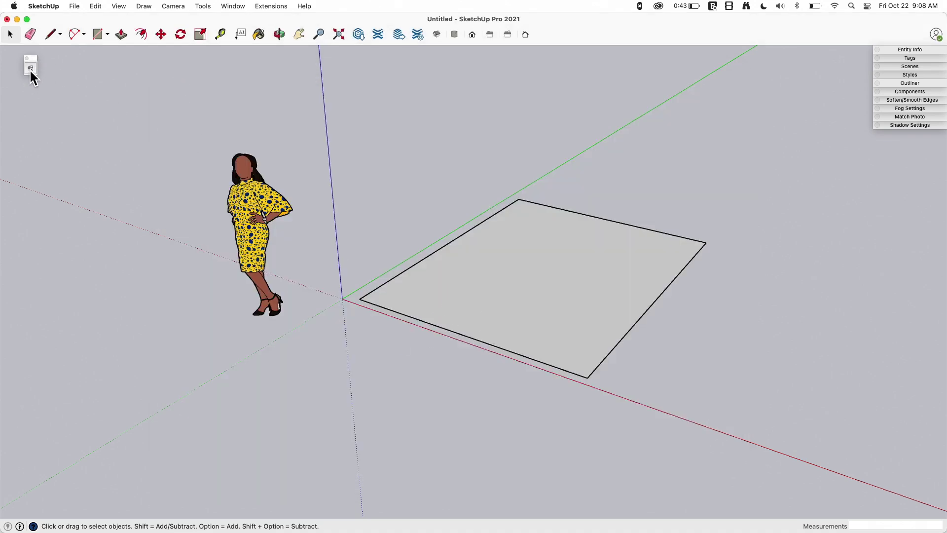
Launch Architextures from the Extensions menu
click(272, 6)
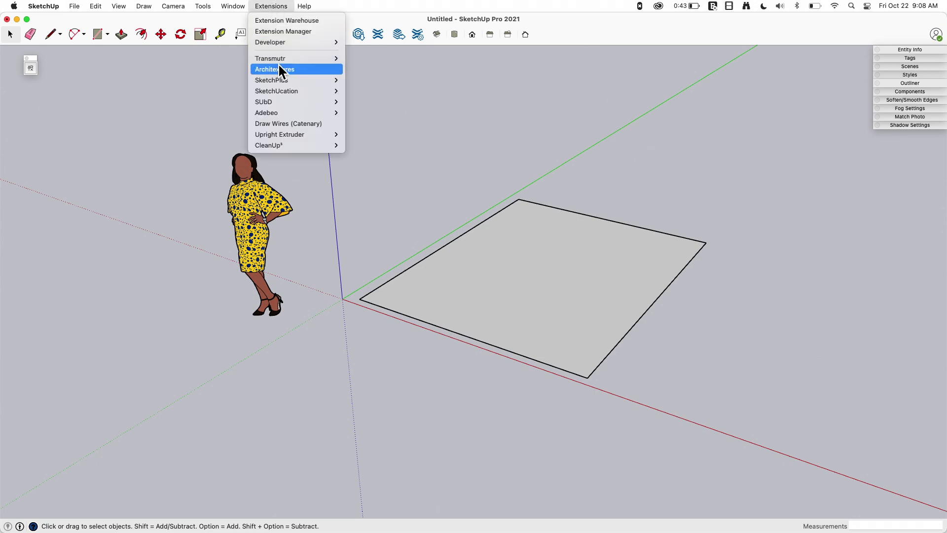
click(29, 69)
click(30, 69)
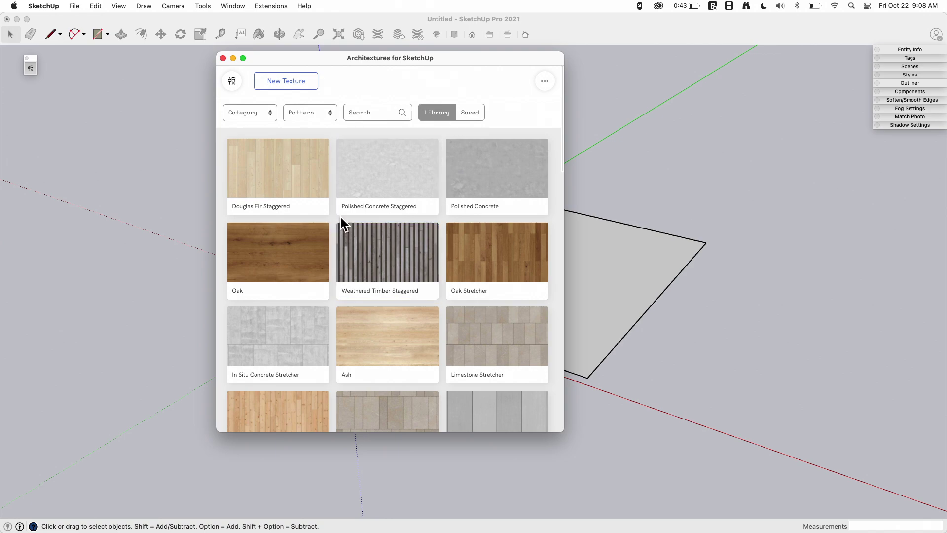
Browse the wood, concrete and stone textures and load more into the library
scroll(382, 218, down, 10)
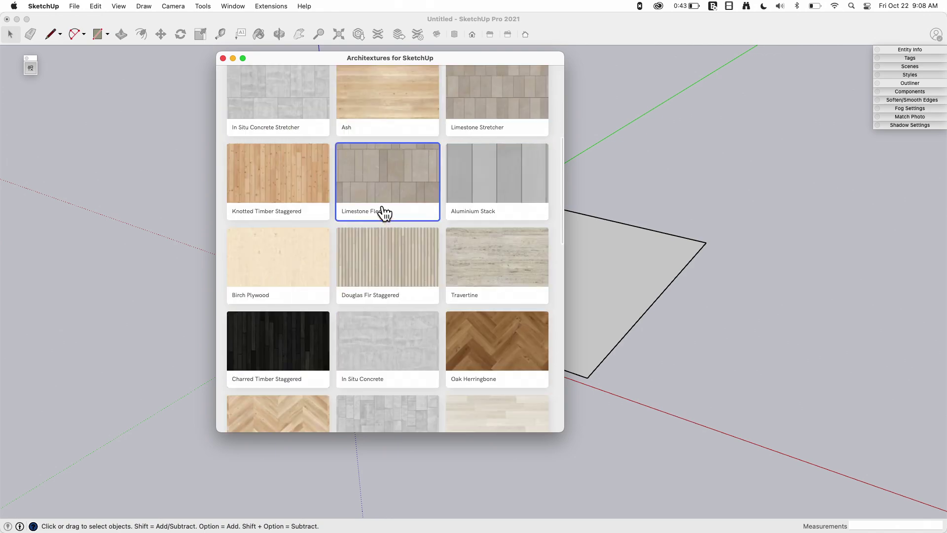
scroll(384, 213, down, 5)
scroll(384, 213, up, 10)
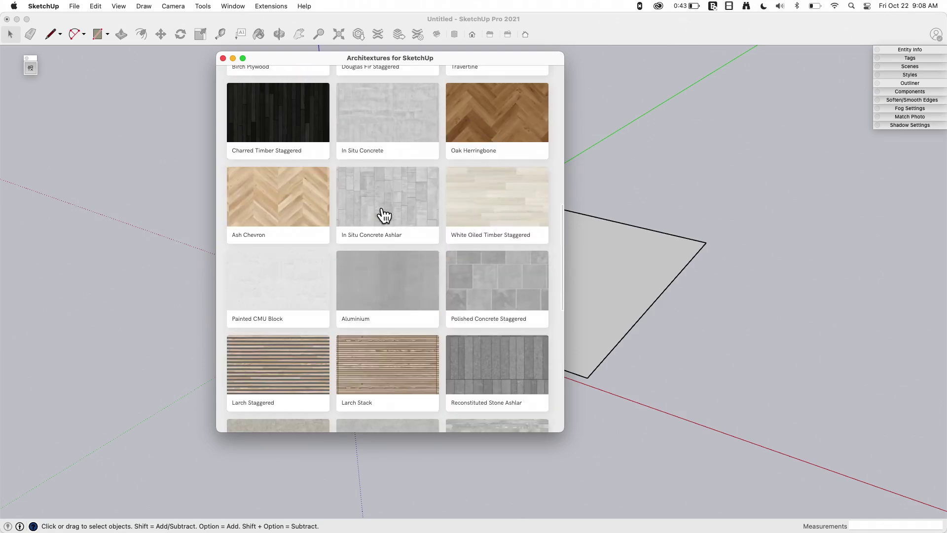
scroll(384, 213, up, 5)
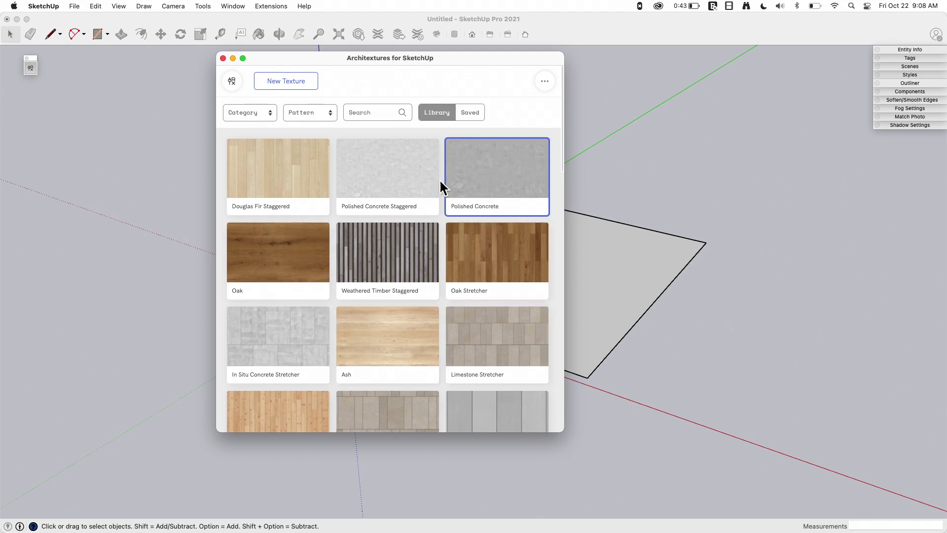
scroll(434, 192, down, 15)
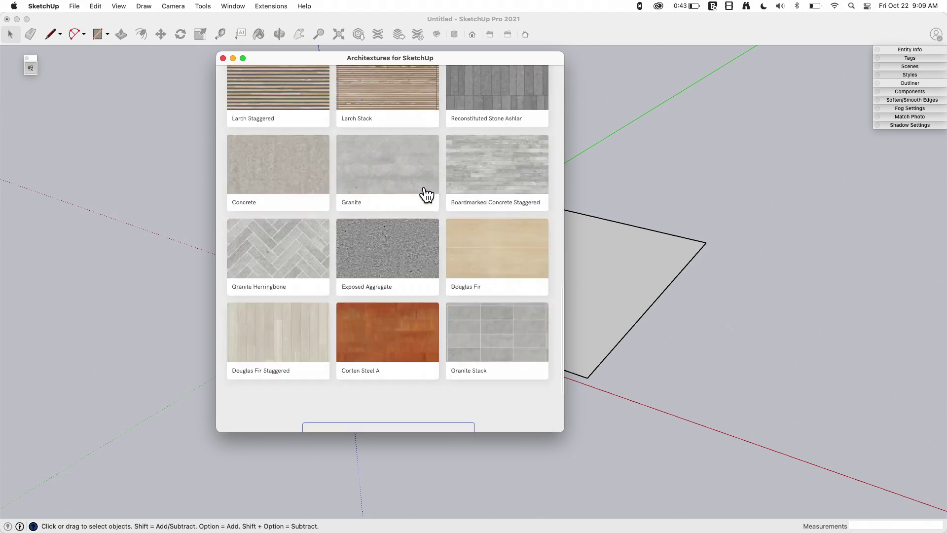
scroll(425, 195, down, 3)
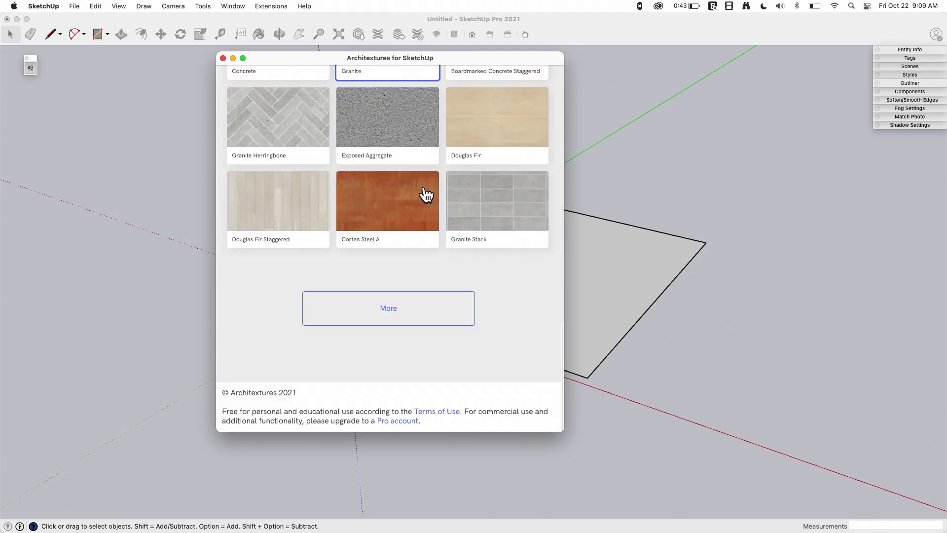
click(343, 318)
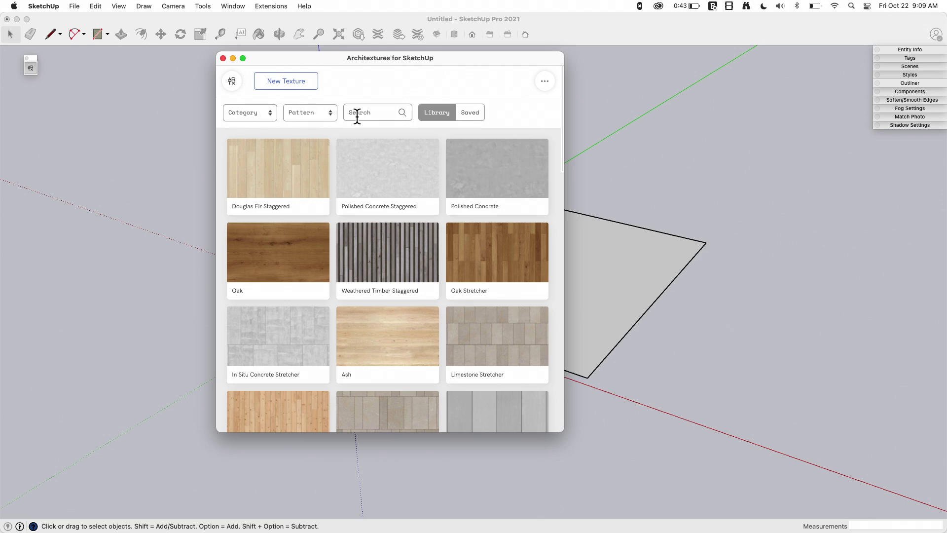
Filter the library by the Herringbone pattern and look over the oak, granite, marble, walnut and brick results
click(259, 114)
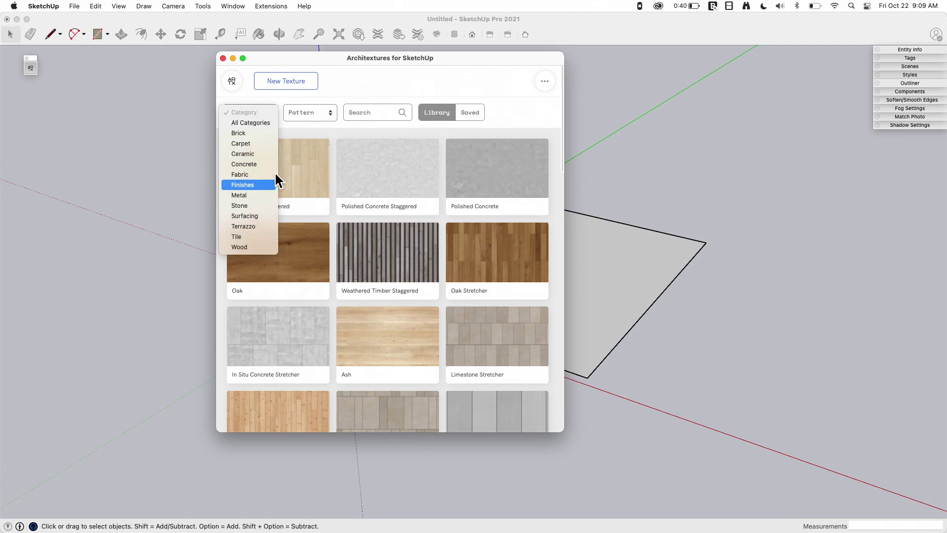
click(306, 117)
click(306, 118)
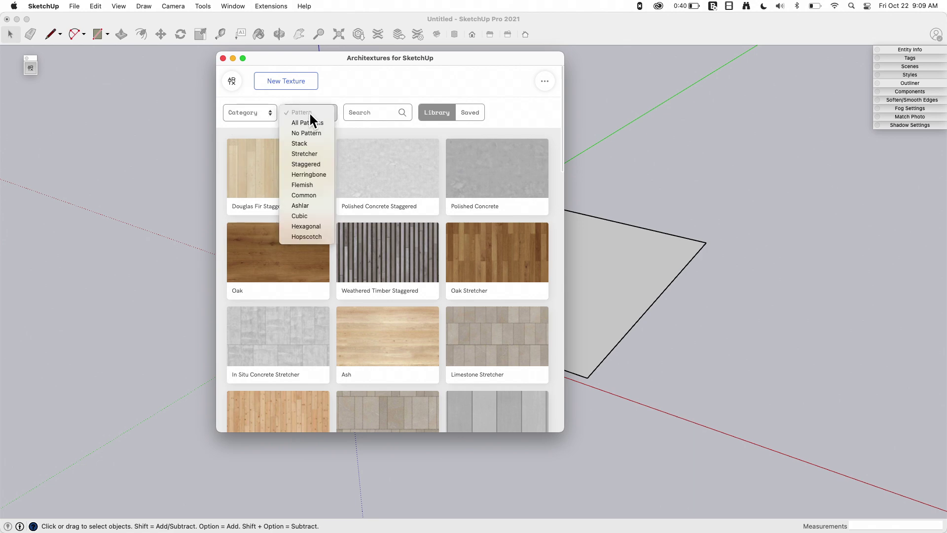
click(322, 174)
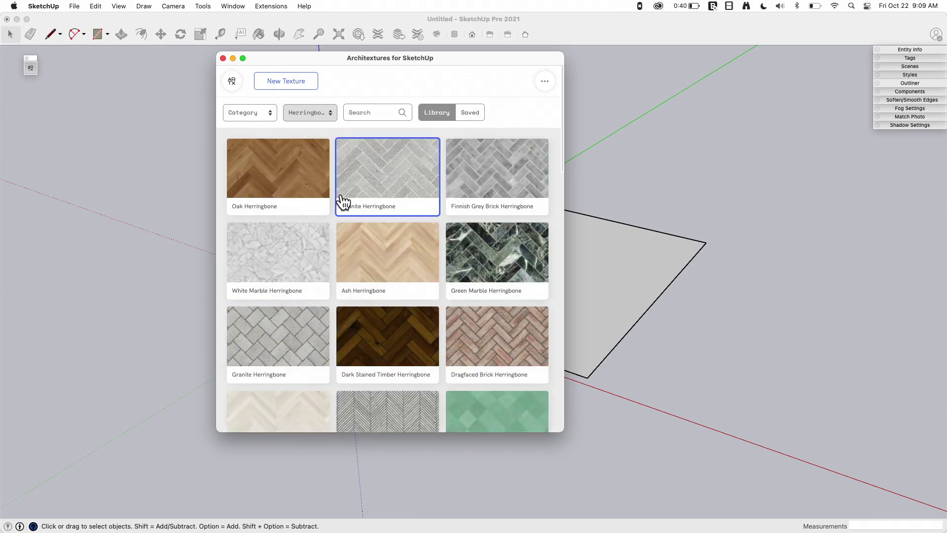
scroll(316, 215, down, 15)
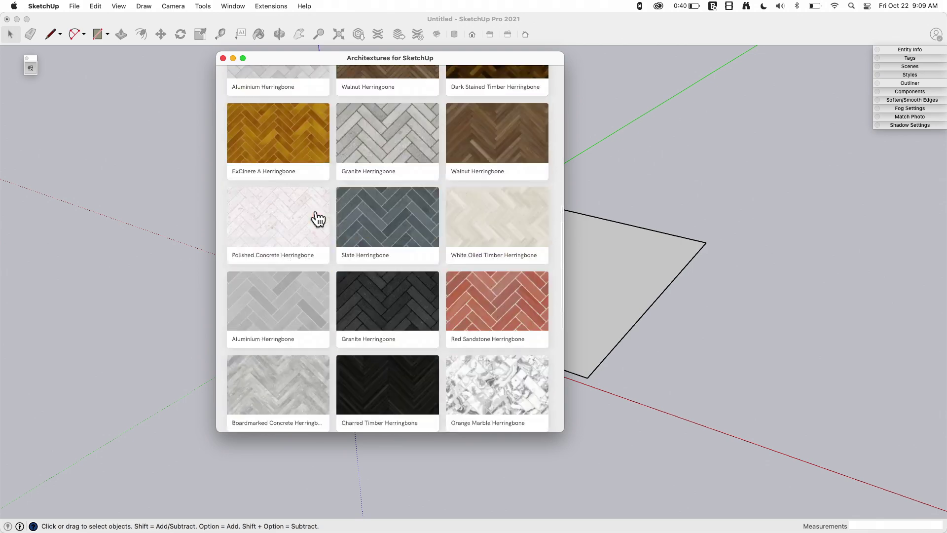
scroll(365, 320, up, 2)
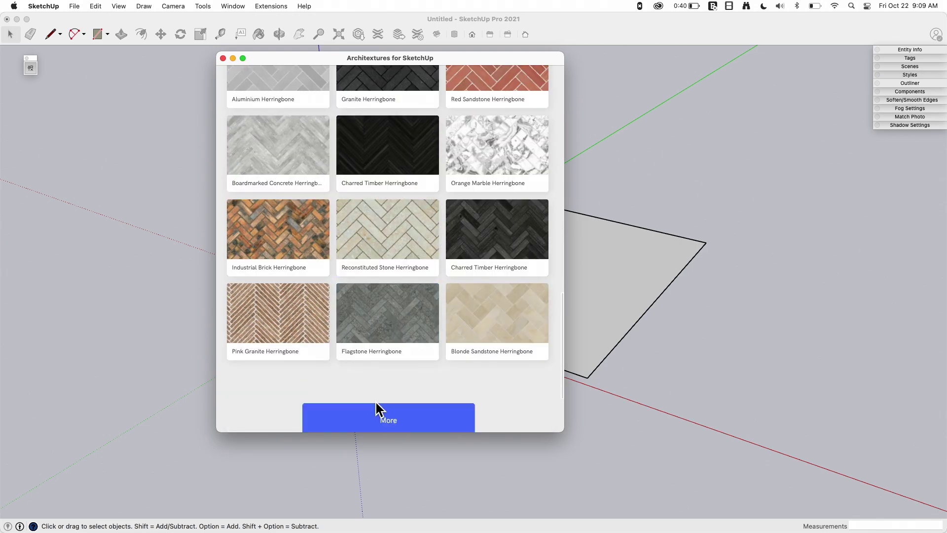
scroll(404, 303, up, 3)
scroll(402, 286, up, 2)
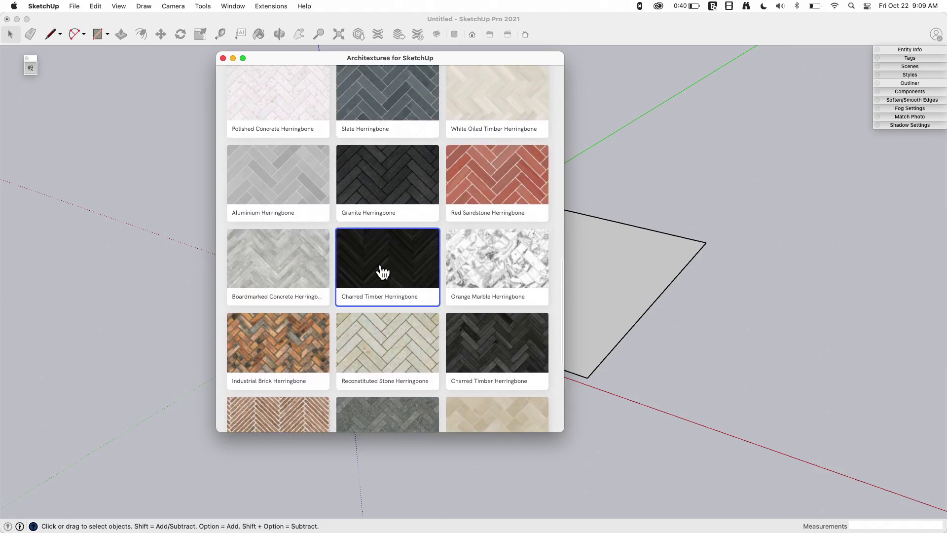
scroll(394, 257, up, 7)
scroll(384, 193, up, 3)
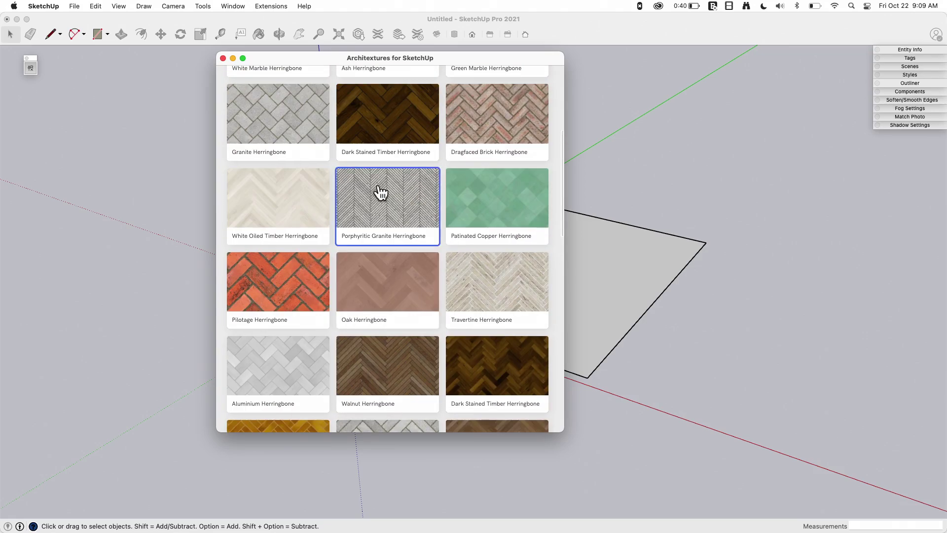
scroll(340, 197, down, 5)
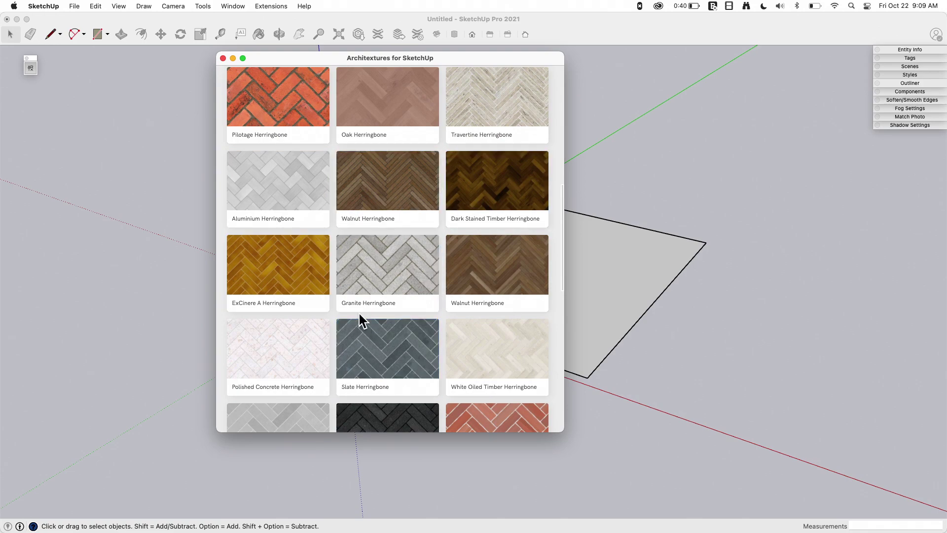
Select Granite Herringbone, enlarge the Architextures window, and open it in the editor
click(421, 277)
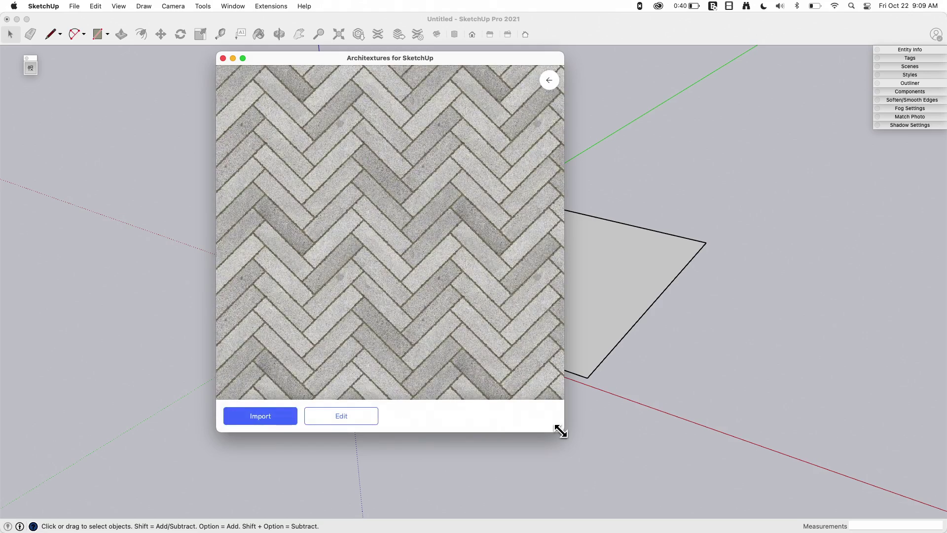
drag(560, 431, 727, 489)
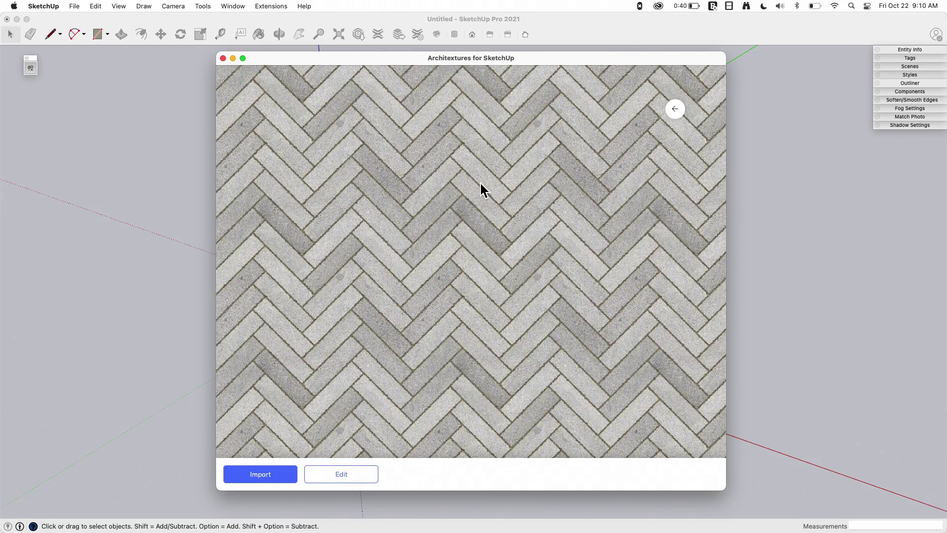
click(327, 475)
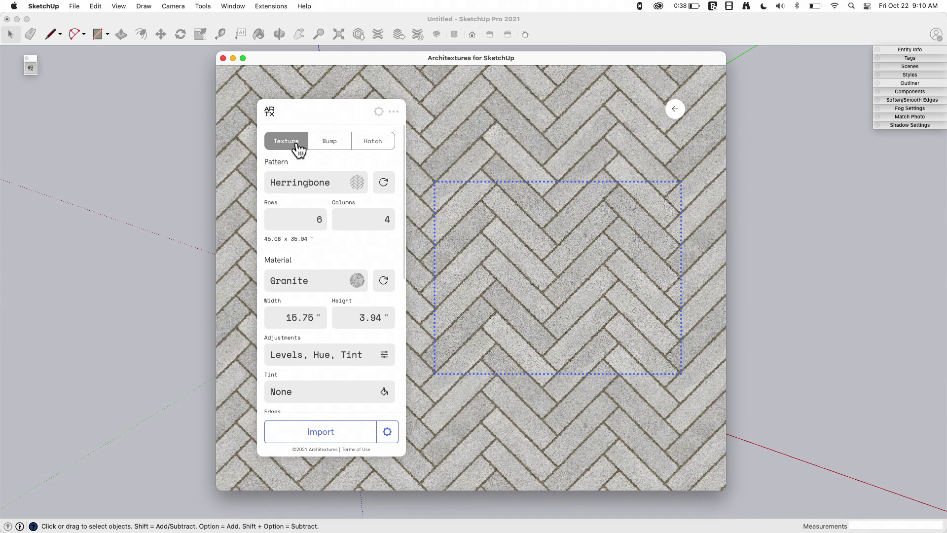
Preview the Bump and Hatch versions, then return to Texture and show the pattern list
click(318, 143)
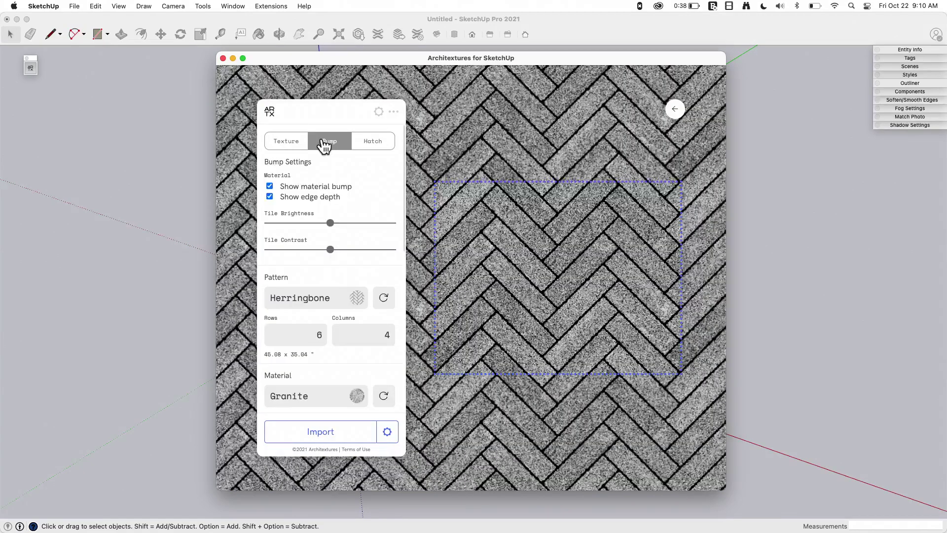
click(372, 142)
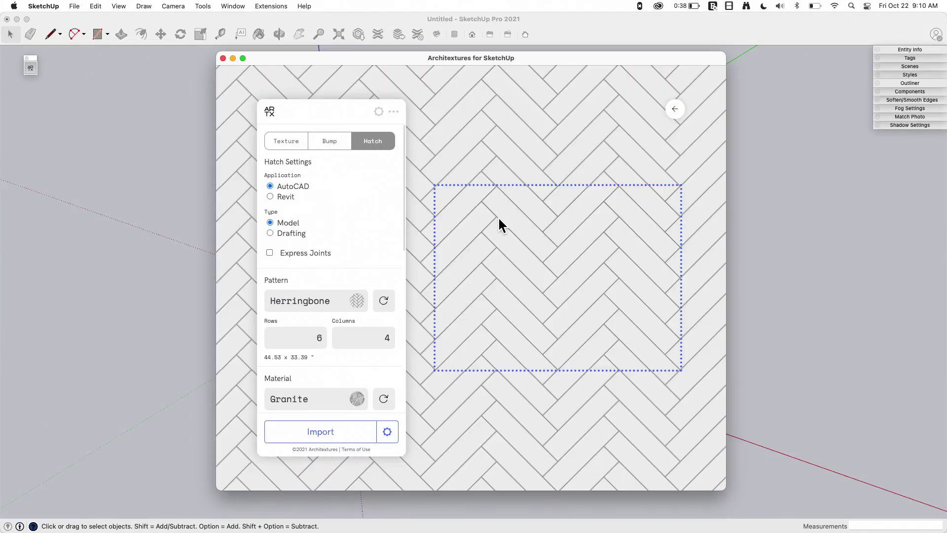
click(290, 146)
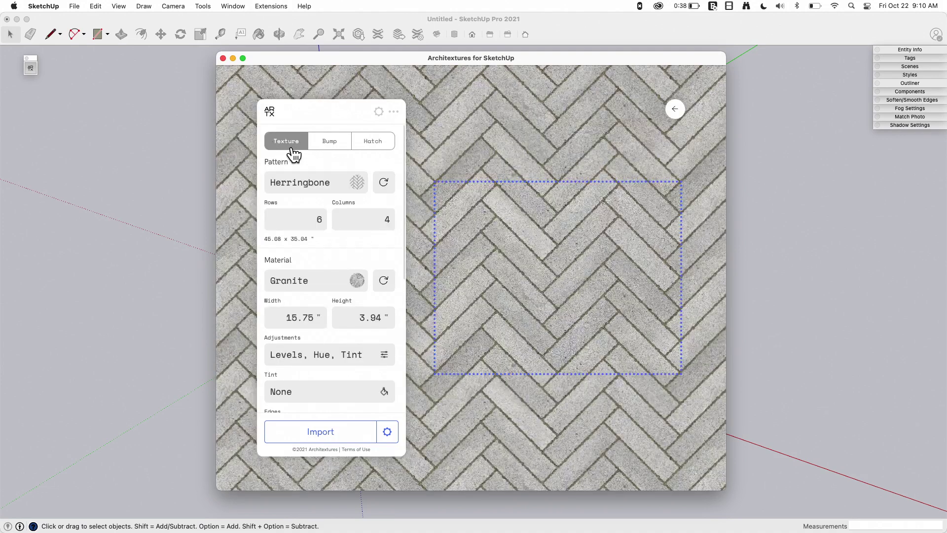
click(321, 187)
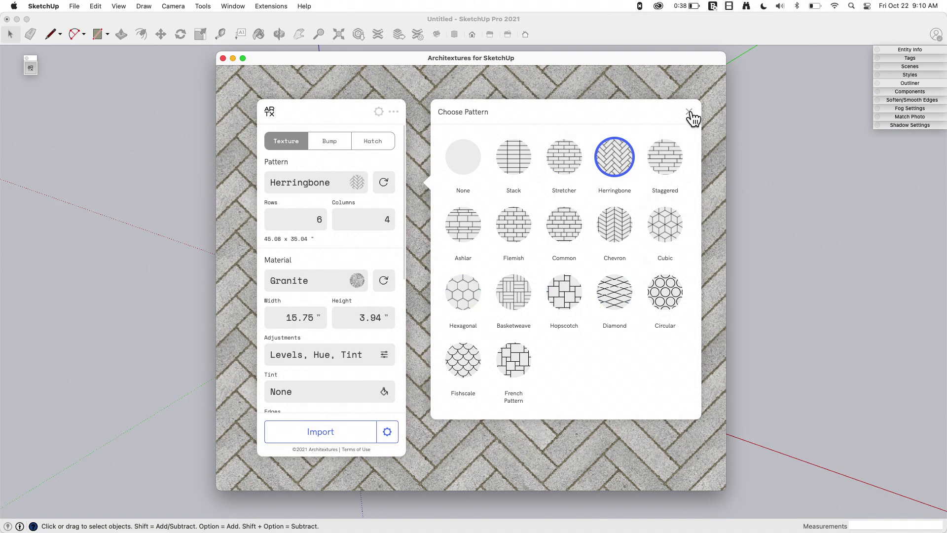
Close the Choose Pattern panel, keeping Herringbone at 6 rows by 4 columns
click(690, 113)
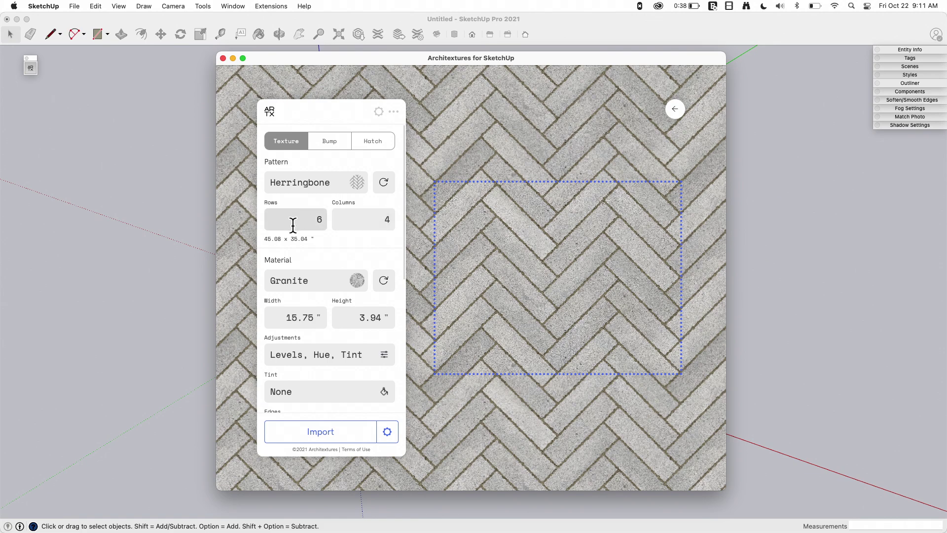
click(357, 219)
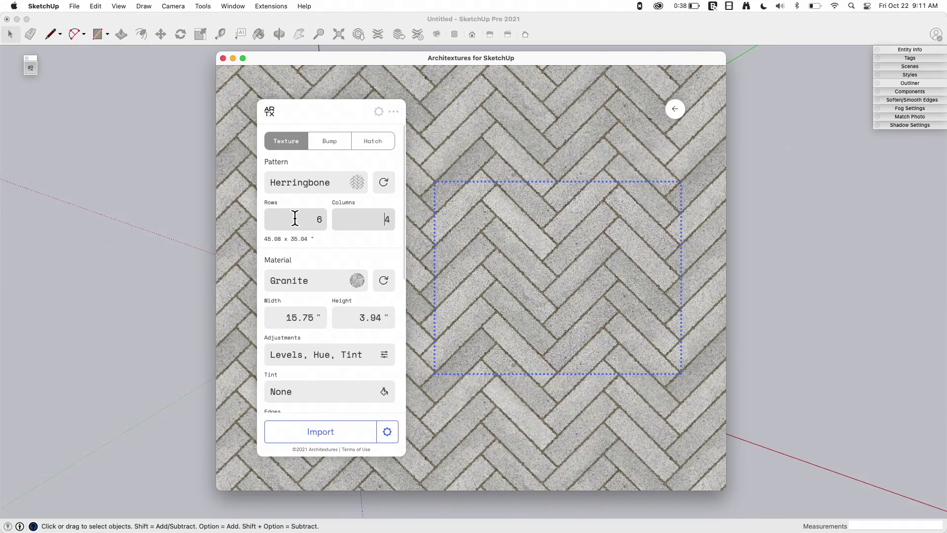
Change the brick material from Granite to Pink Granite
click(318, 281)
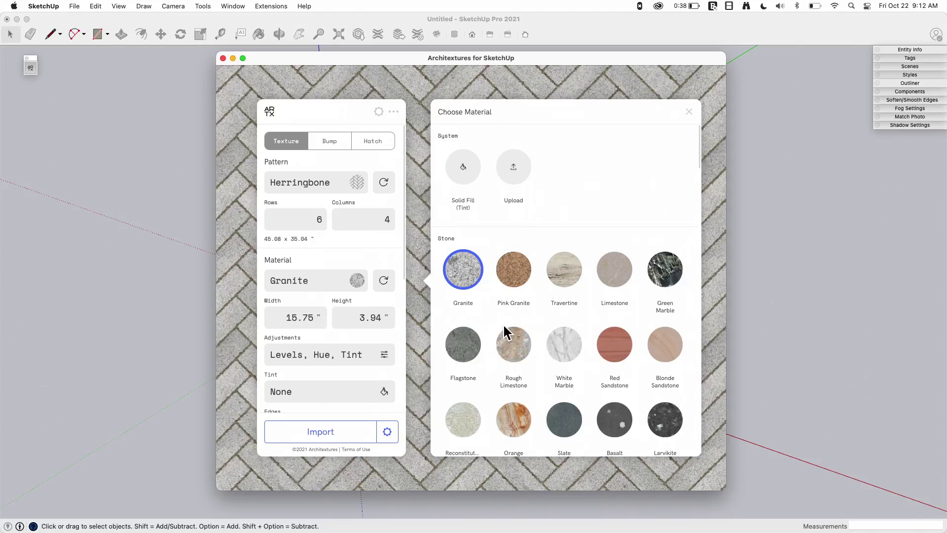
scroll(513, 339, down, 5)
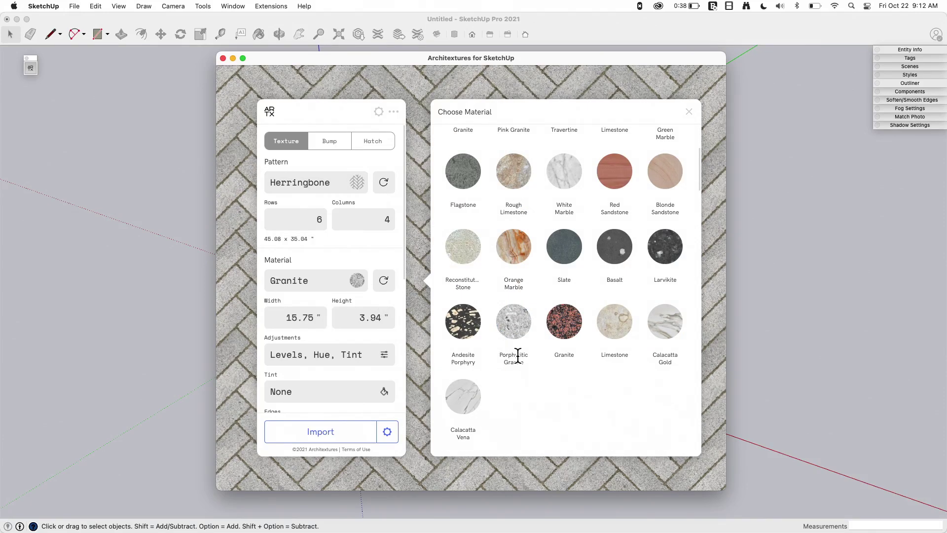
scroll(537, 389, up, 5)
scroll(537, 388, down, 15)
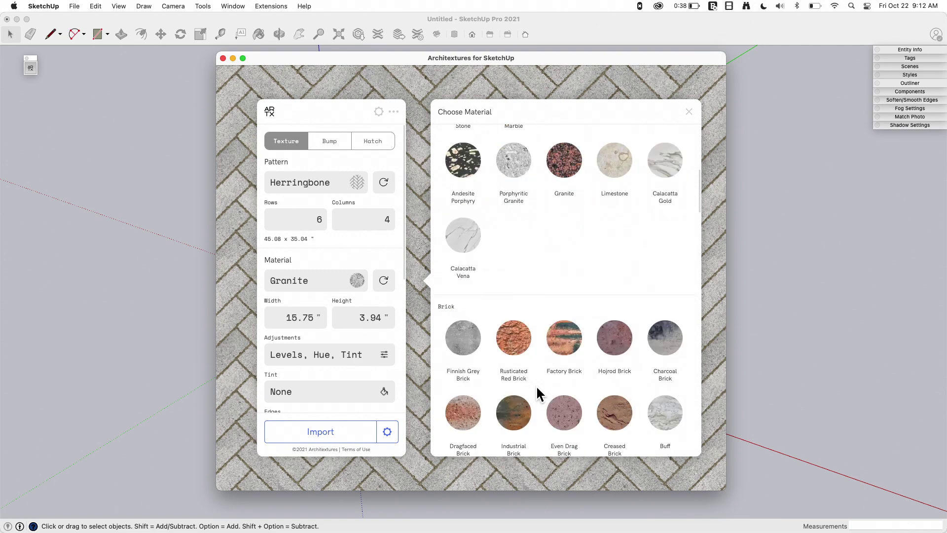
scroll(537, 388, down, 10)
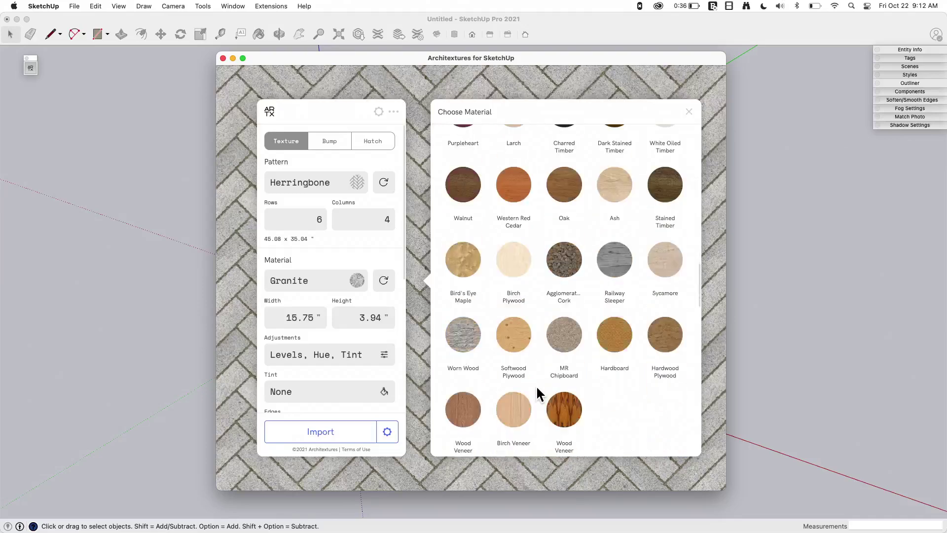
scroll(536, 385, down, 10)
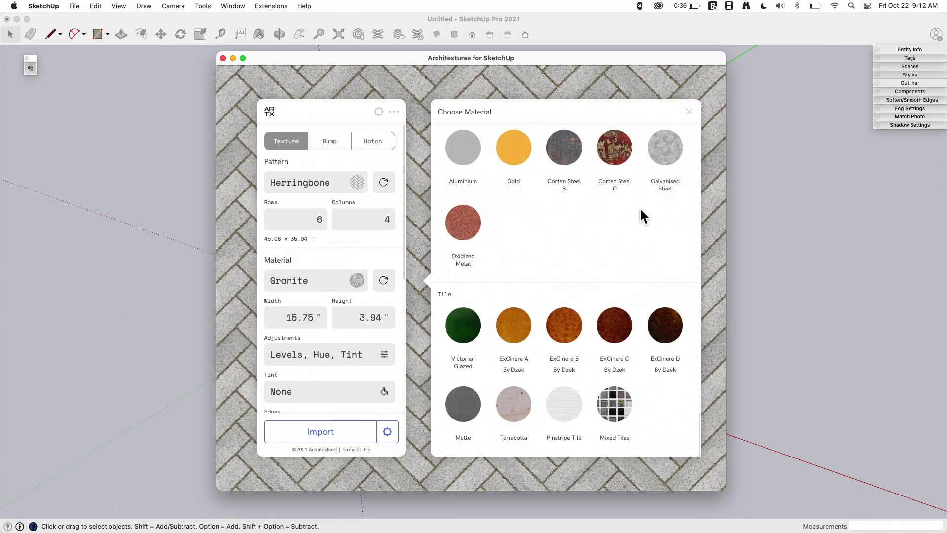
scroll(592, 222, up, 15)
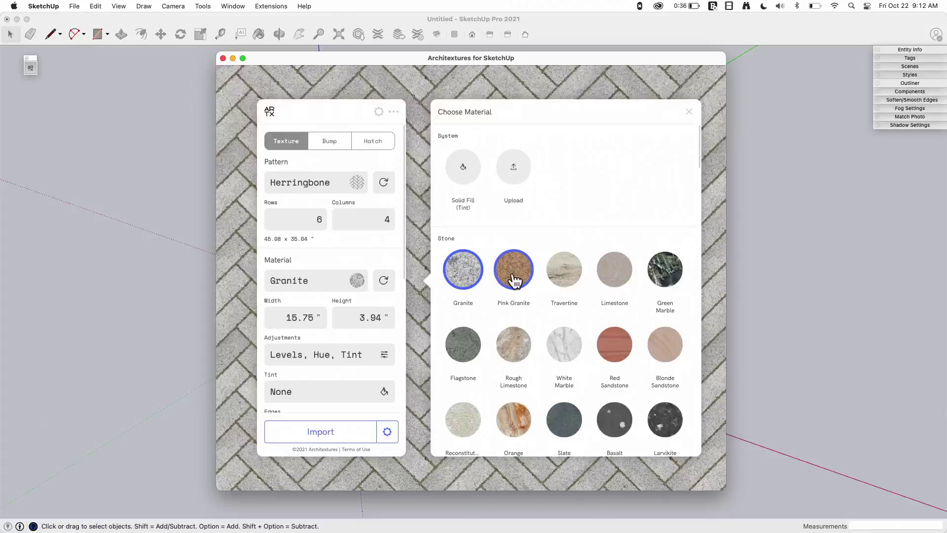
click(513, 276)
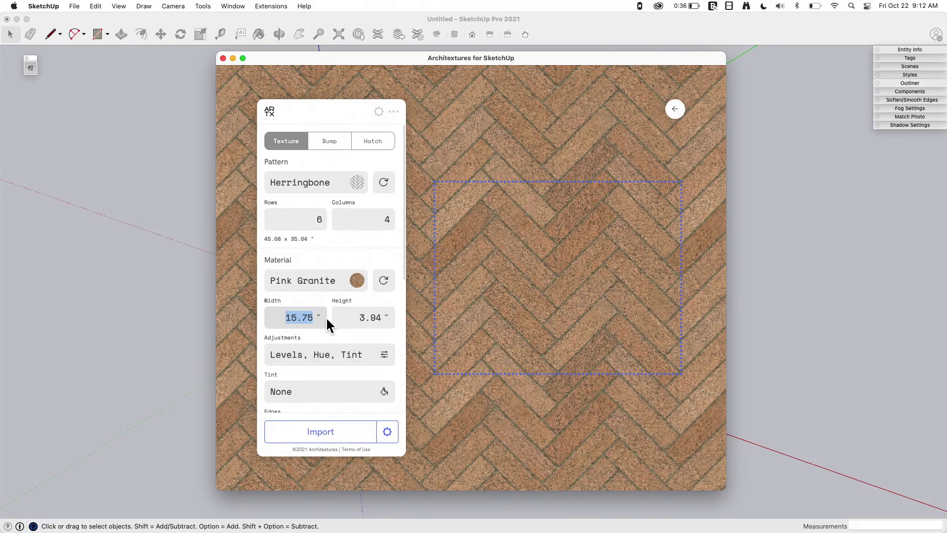
Set the brick width to 10 inches
text(10)
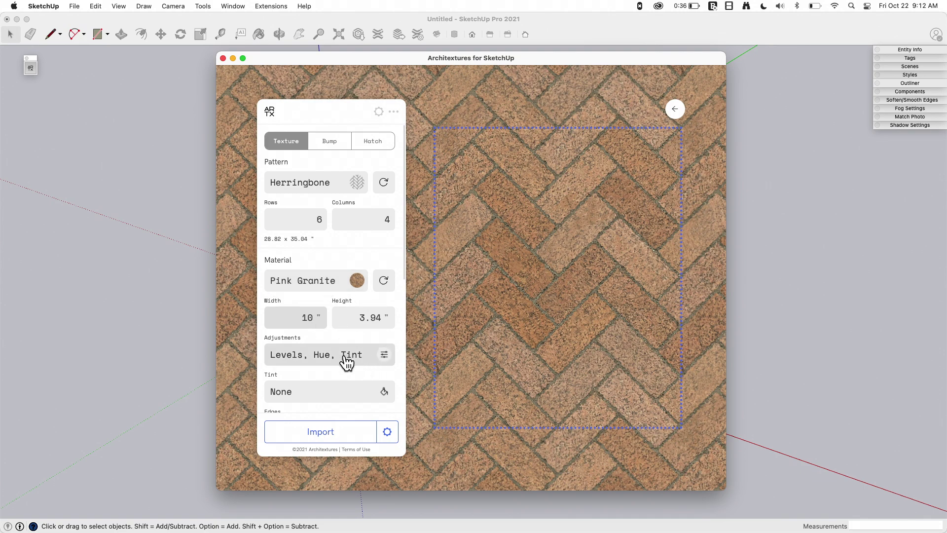
Raise the brick texture's brightness and contrast in Tile Adjustments
click(387, 362)
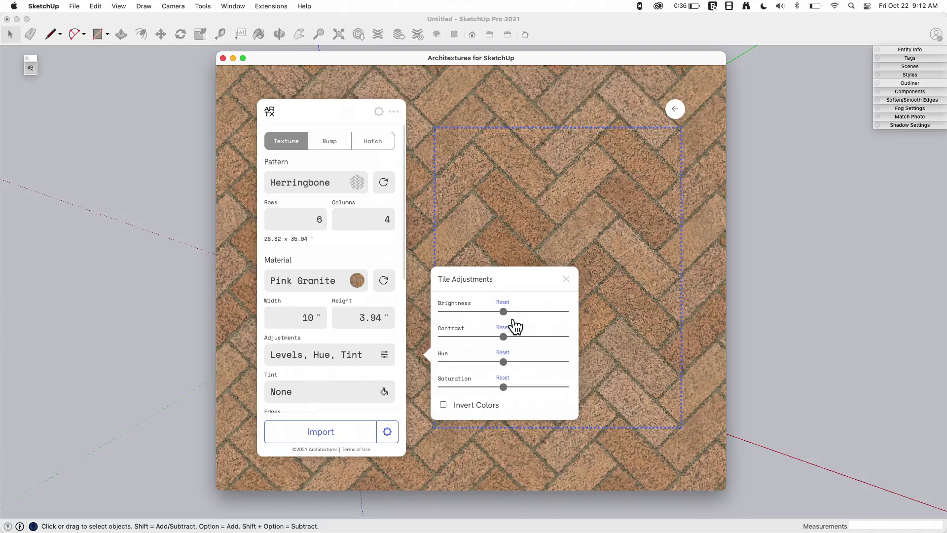
drag(504, 312, 504, 363)
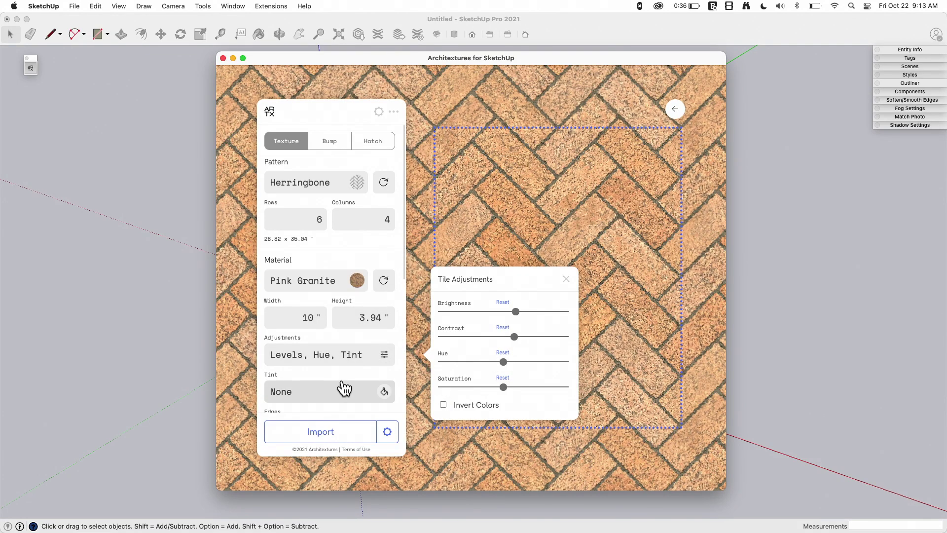
Apply a light teal tint to the bricks as a first try
scroll(344, 387, down, 2)
click(357, 363)
click(518, 324)
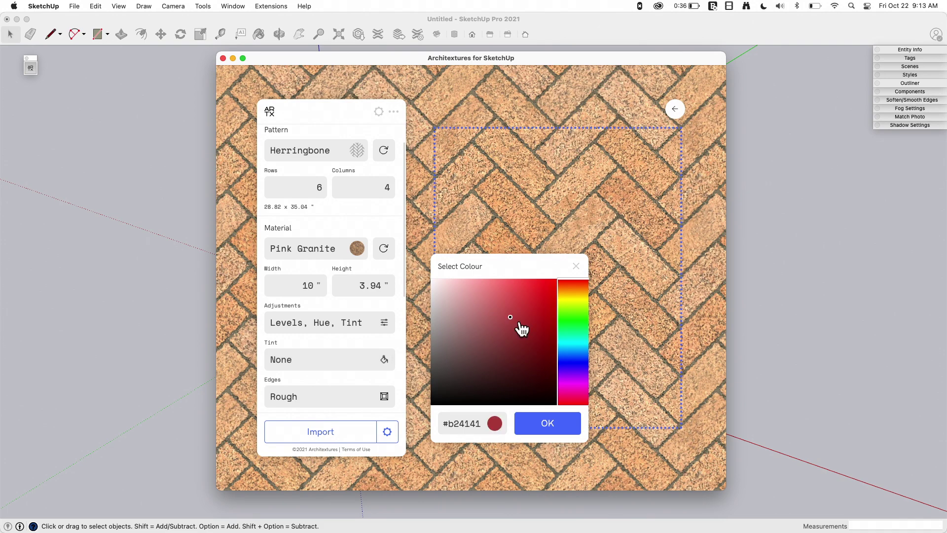
click(468, 292)
click(575, 295)
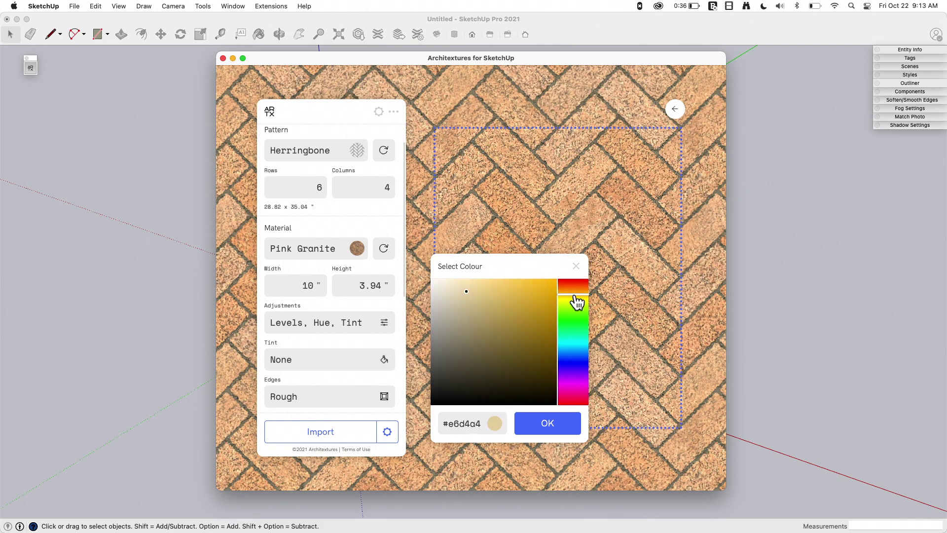
click(575, 340)
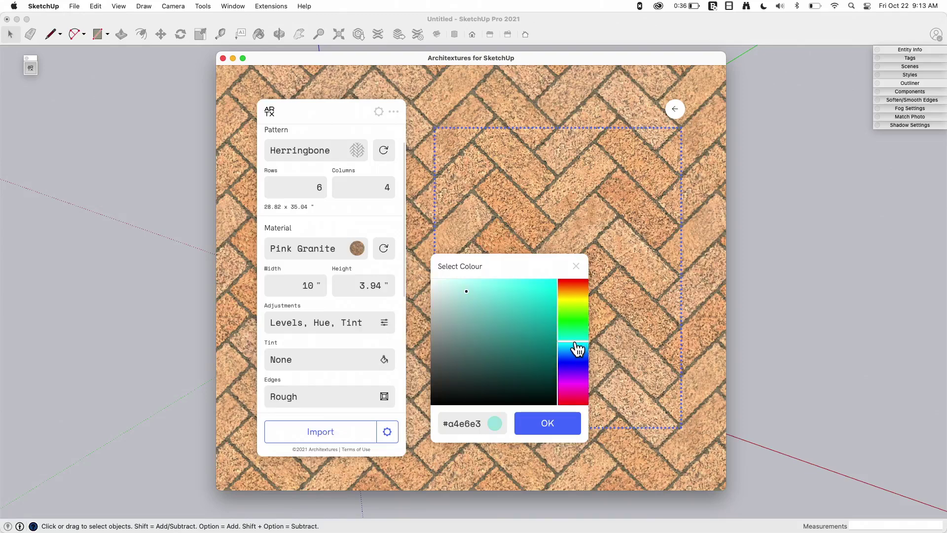
click(511, 320)
click(494, 285)
click(551, 430)
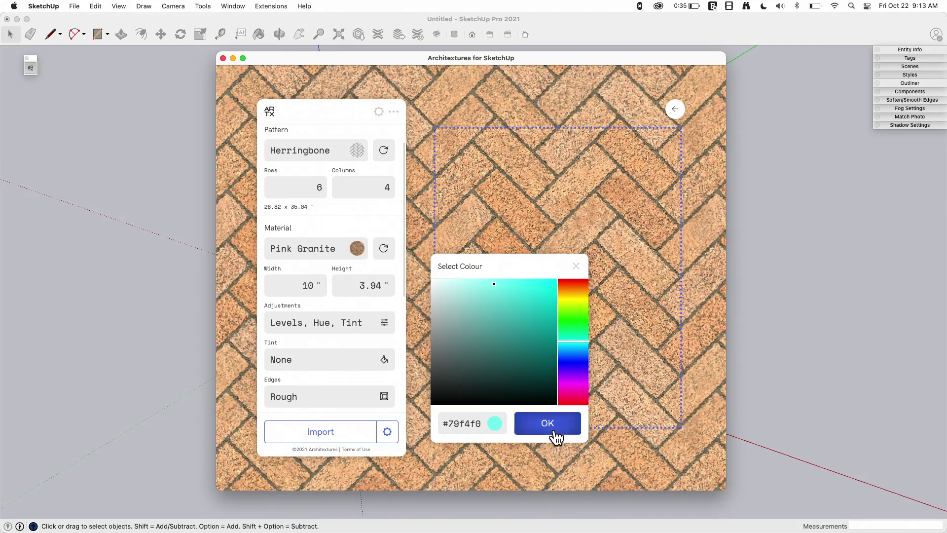
Change the brick tint to orange #deb282
click(384, 359)
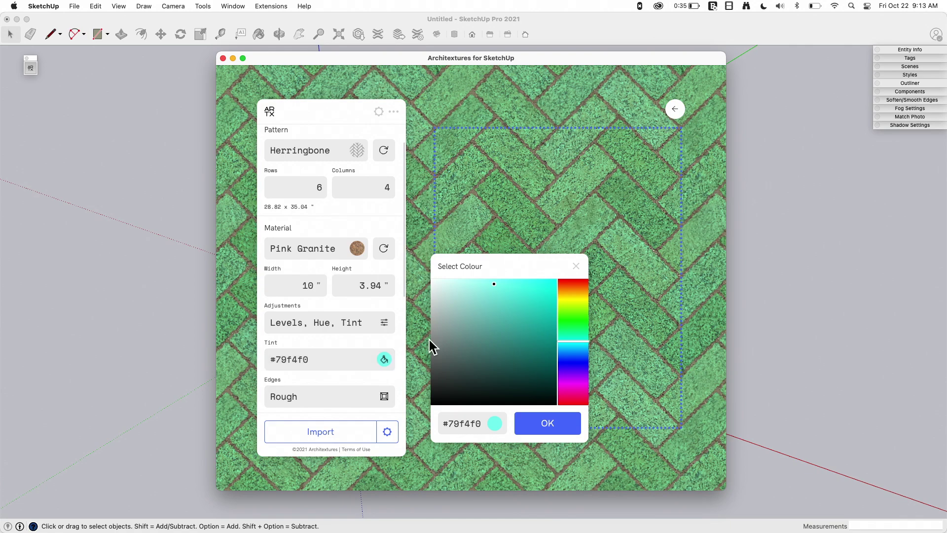
click(483, 295)
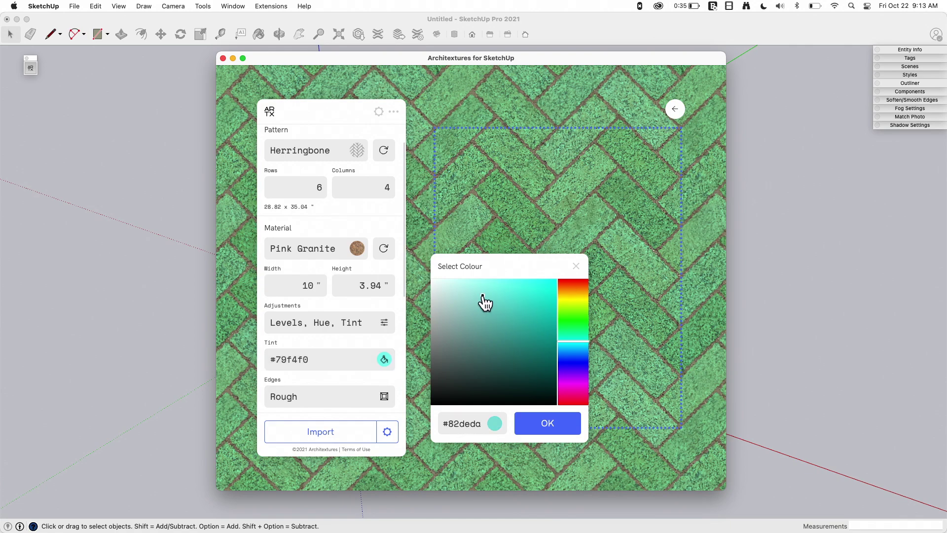
click(584, 296)
click(549, 439)
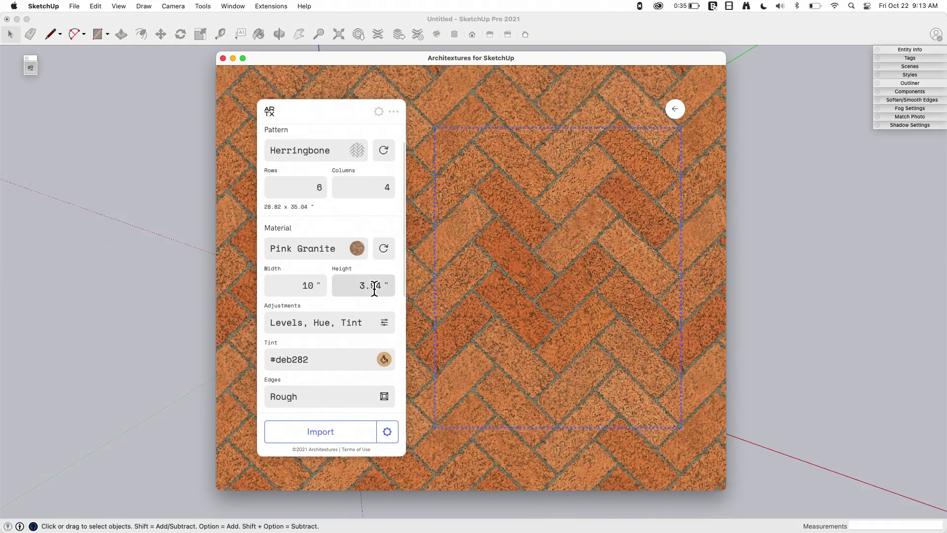
Try Fine brick edges, return to Rough, and adjust the perimeter scale to a profile width of 25
scroll(339, 343, down, 10)
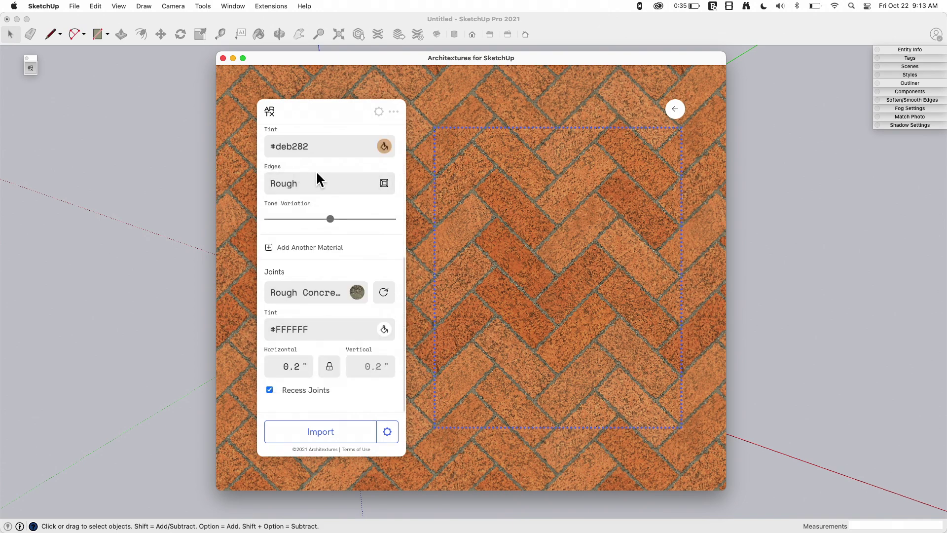
click(330, 188)
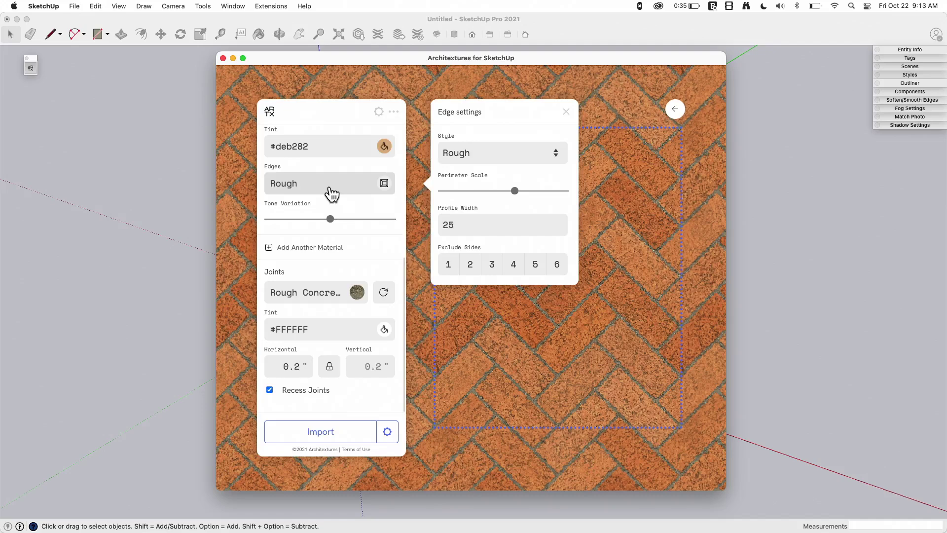
click(517, 154)
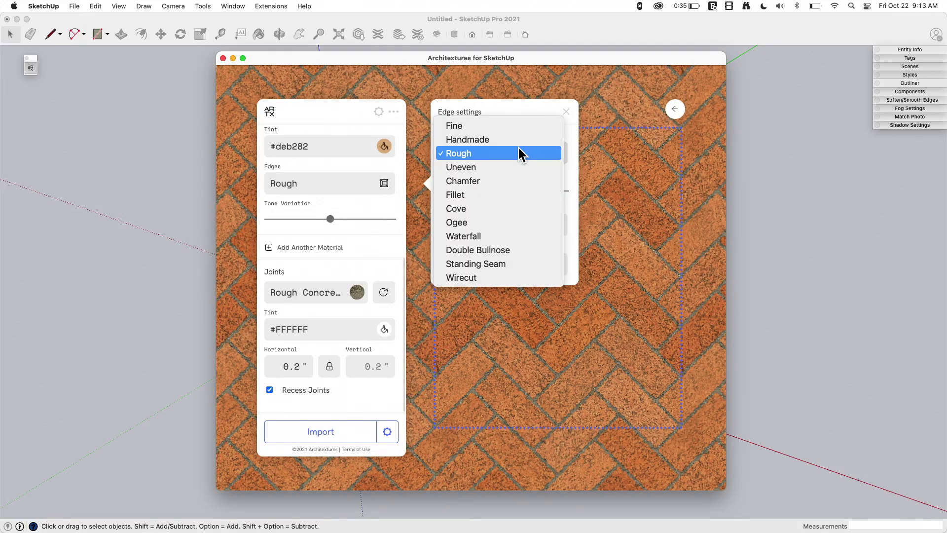
click(501, 124)
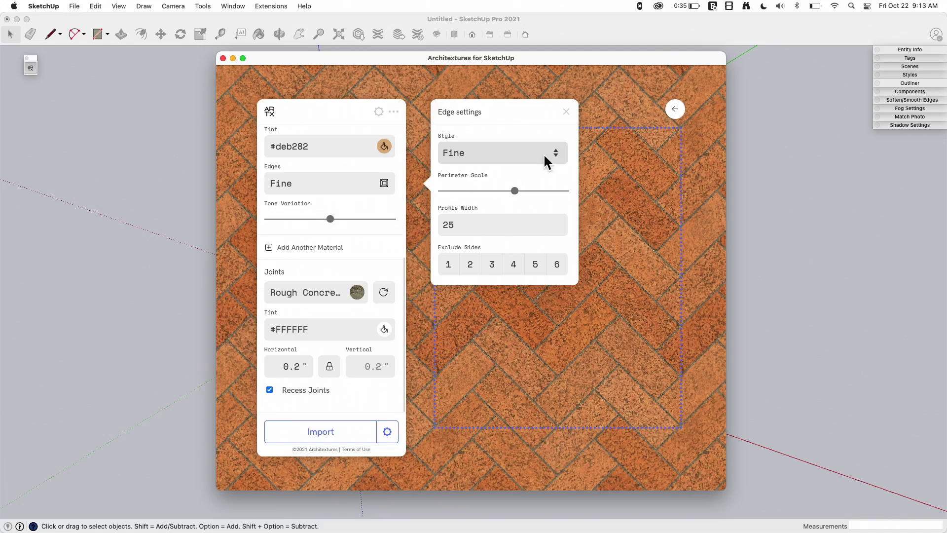
click(543, 153)
click(522, 181)
drag(515, 191, 565, 192)
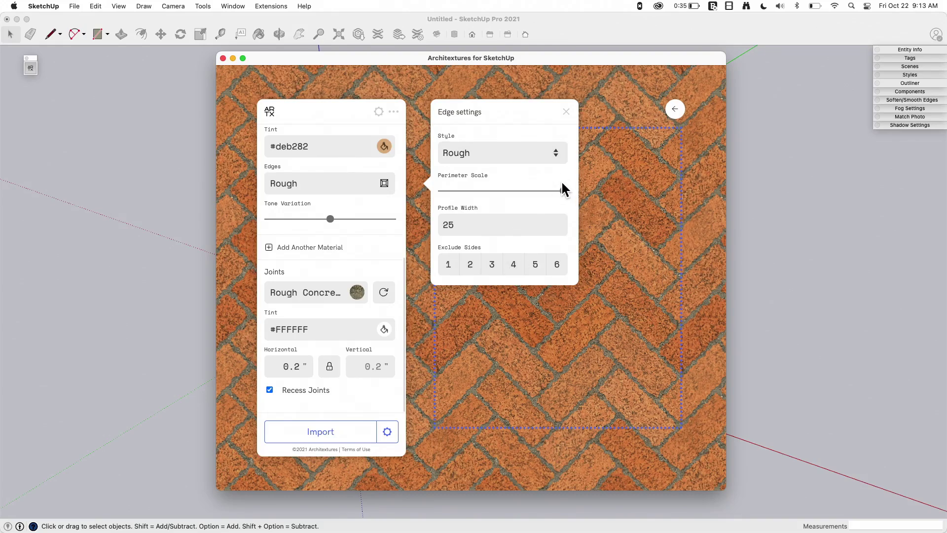
drag(563, 192, 555, 191)
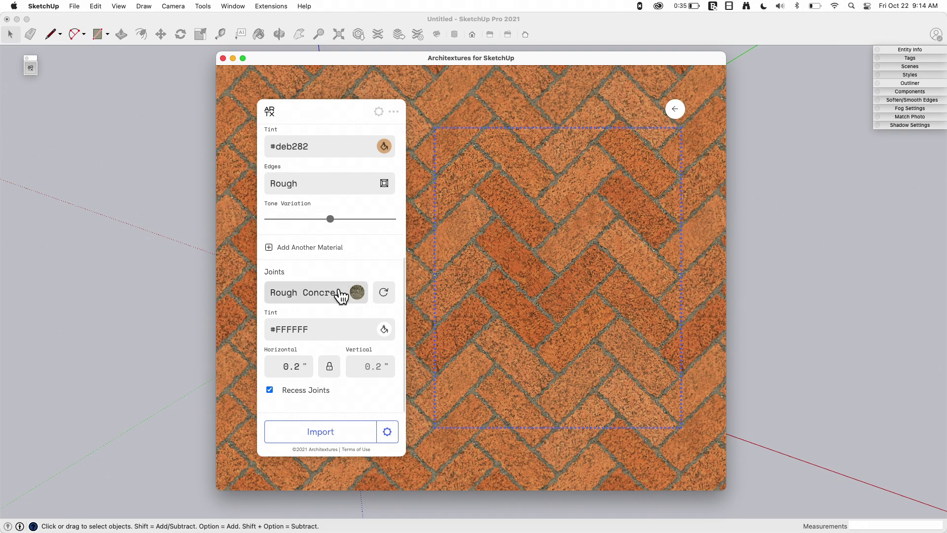
Replace the Rough Concrete joints with white Mortar, leaving Recess Joints enabled
click(292, 294)
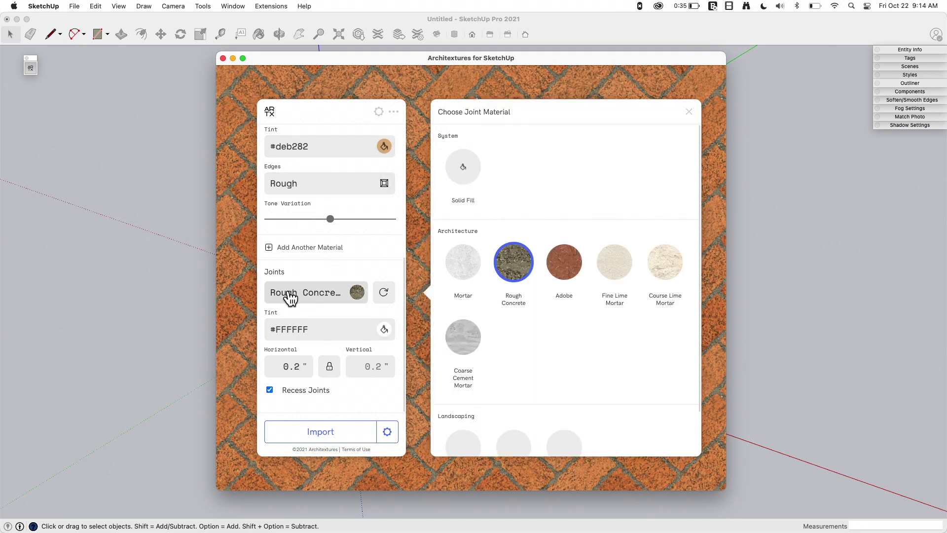
click(463, 276)
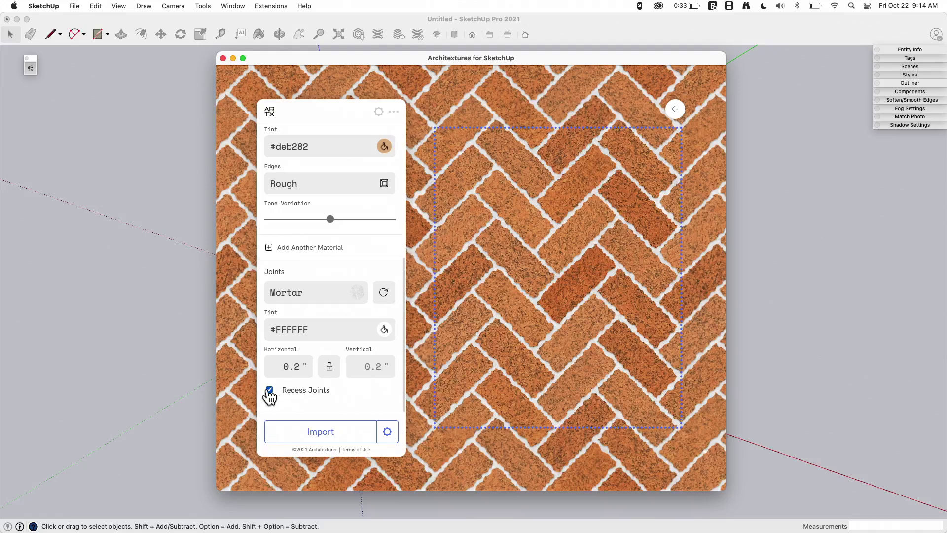
click(270, 390)
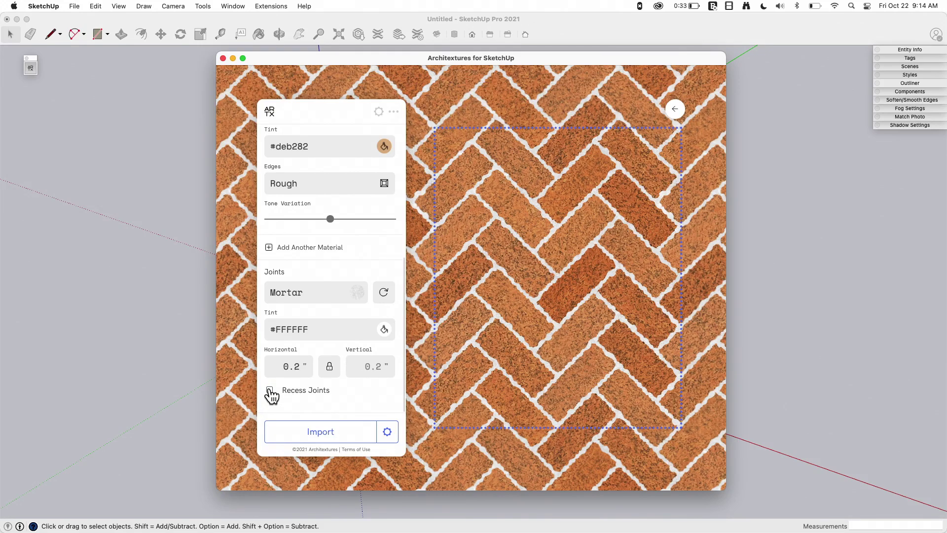
click(270, 390)
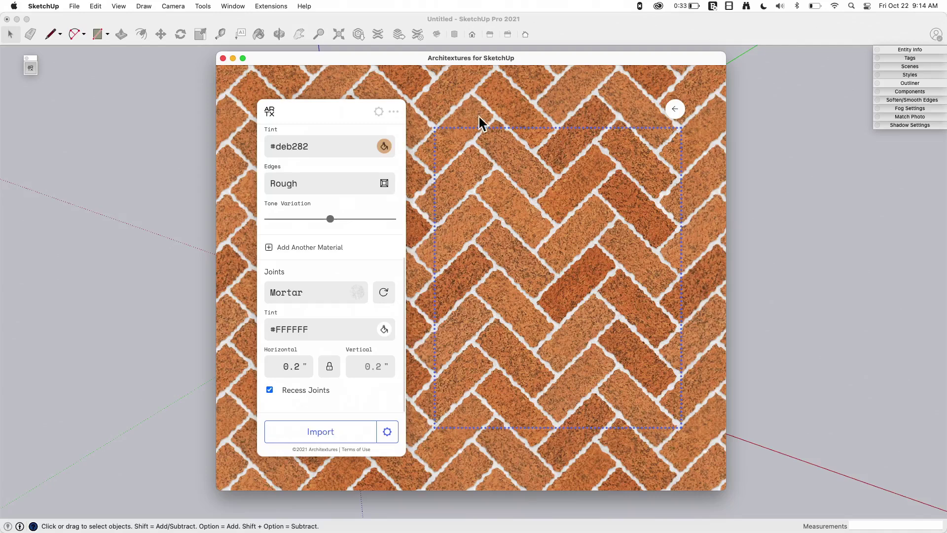
scroll(324, 137, up, 10)
scroll(341, 246, down, 10)
Import the Architextures brick material and paint the rectangle with it using the Paint Bucket
click(334, 434)
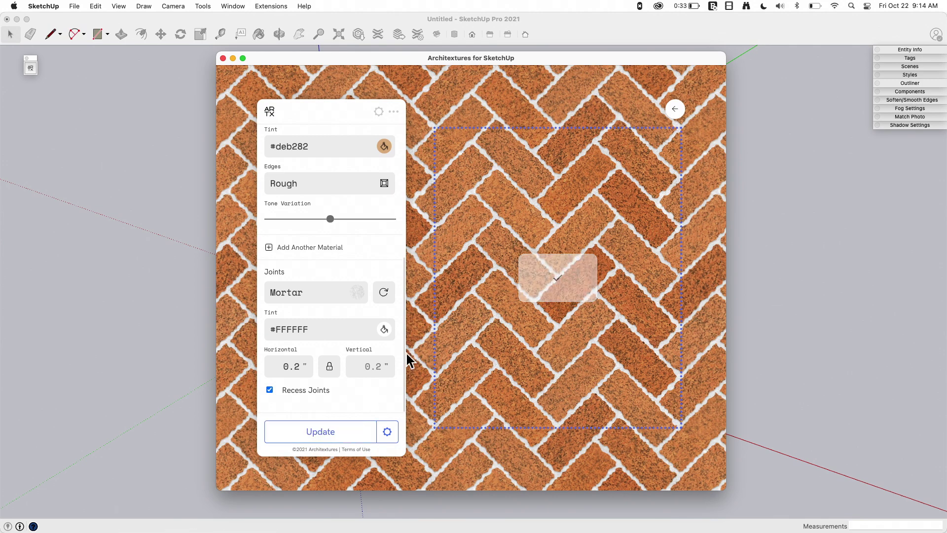
drag(336, 58, 841, 202)
click(562, 271)
key(b)
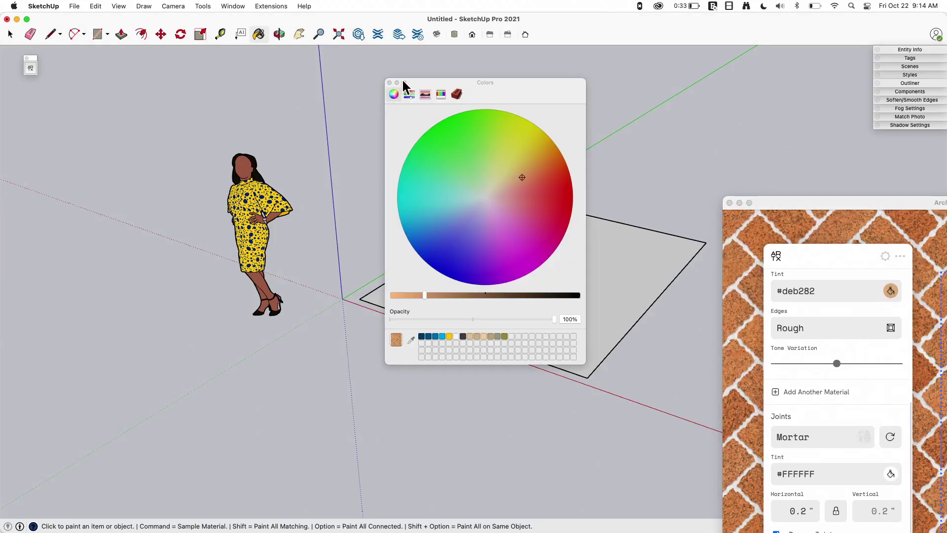
click(389, 82)
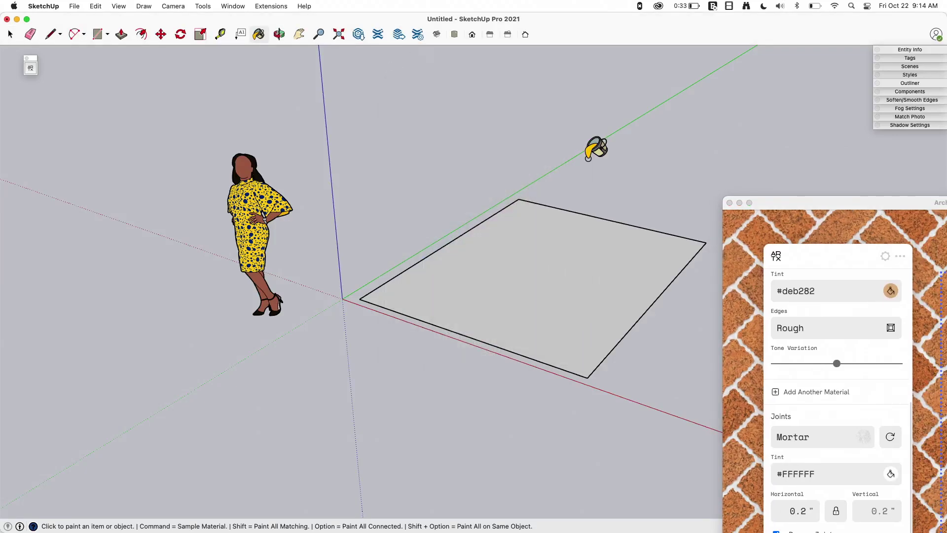
click(592, 284)
Orbit and zoom around the painted brick plane to inspect the herringbone, then restore the Architextures window
middle_drag(504, 211, 520, 477)
scroll(535, 308, up, 5)
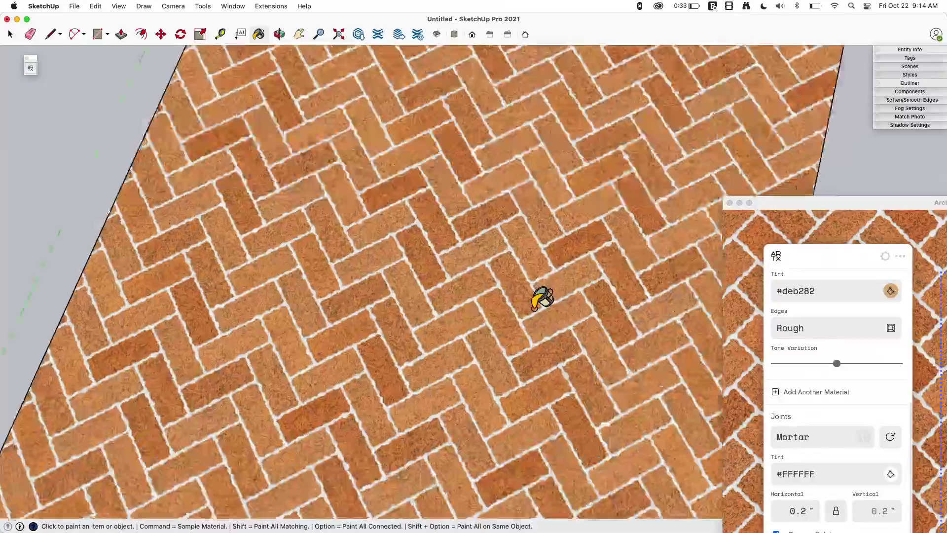
scroll(542, 297, up, 10)
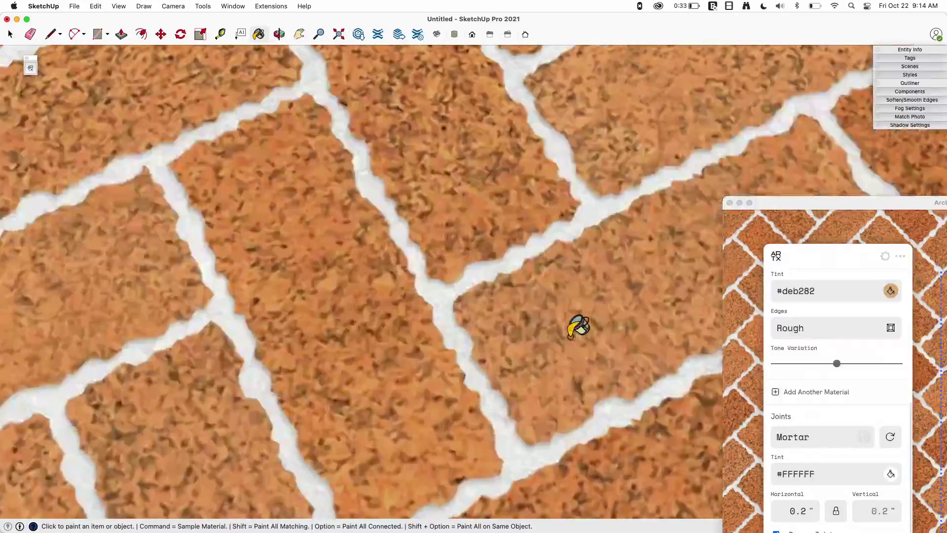
mouse_move(577, 328)
middle_down()
mouse_move(522, 276)
mouse_move(423, 285)
mouse_move(562, 279)
middle_up()
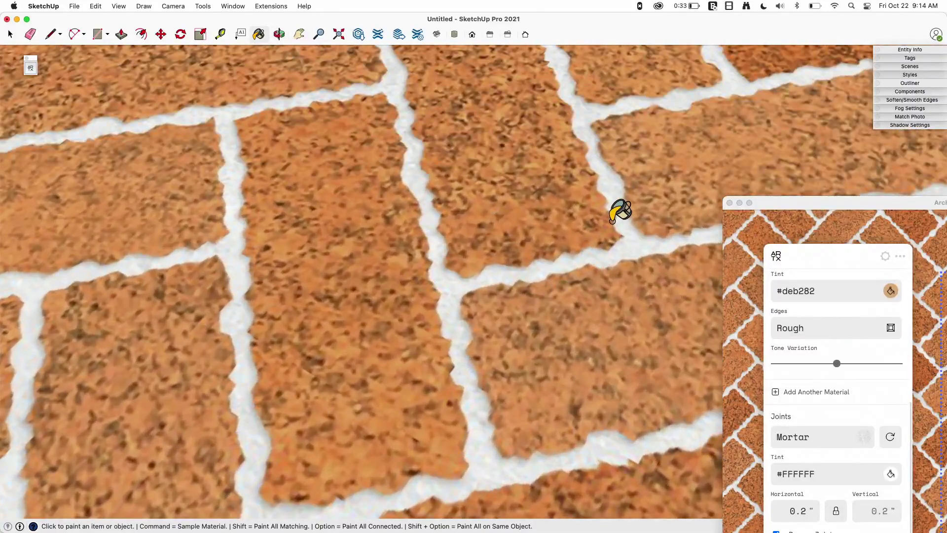
scroll(621, 211, down, 3)
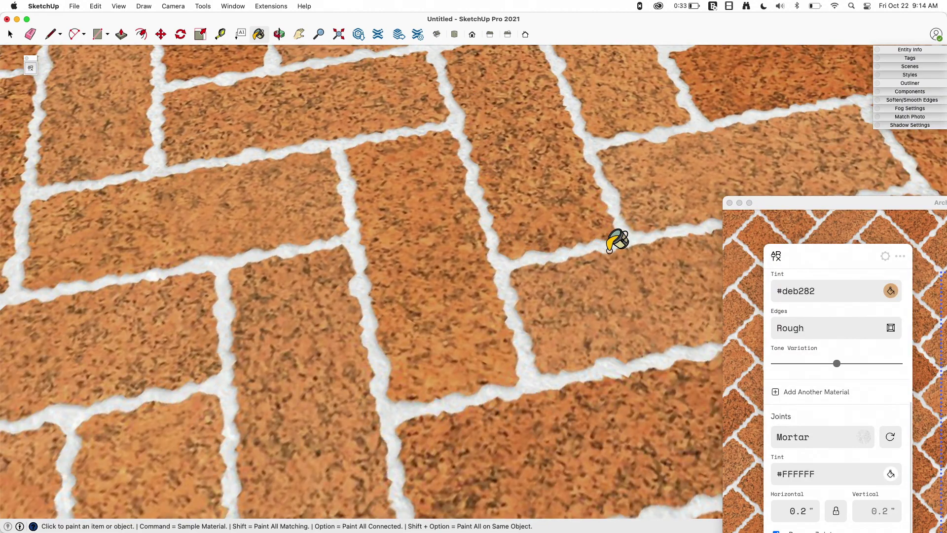
scroll(404, 202, down, 2)
scroll(585, 162, down, 6)
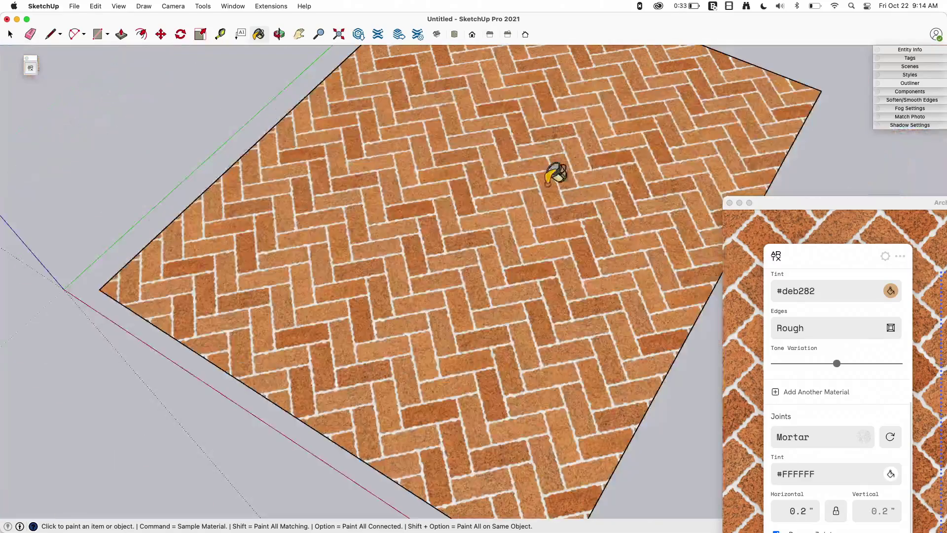
mouse_move(549, 183)
middle_down()
mouse_move(447, 419)
mouse_move(400, 397)
middle_up()
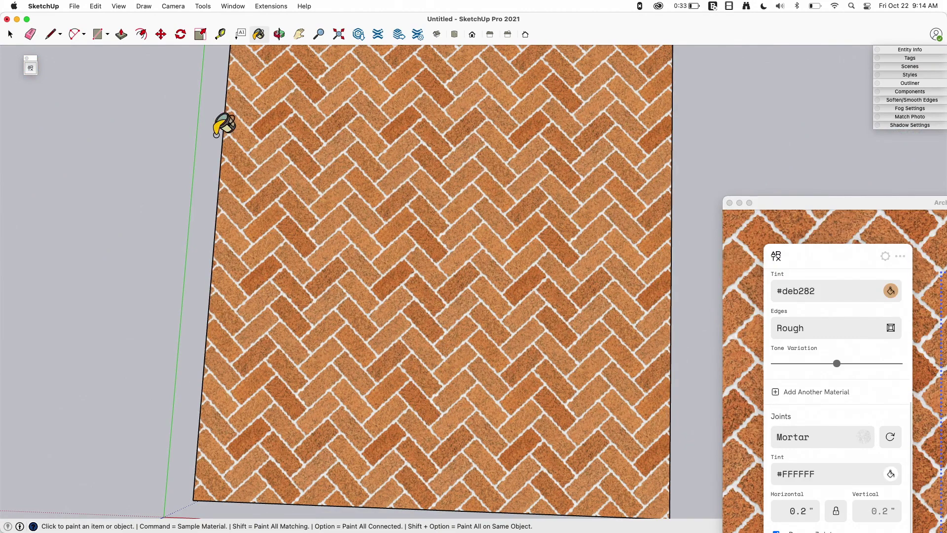
scroll(228, 127, down, 2)
scroll(467, 249, up, 3)
scroll(467, 249, up, 2)
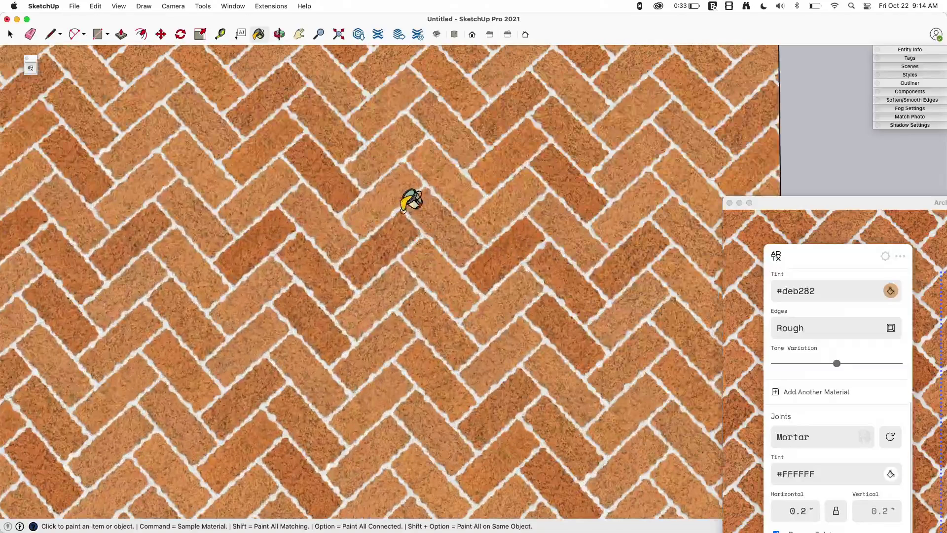
scroll(469, 220, down, 5)
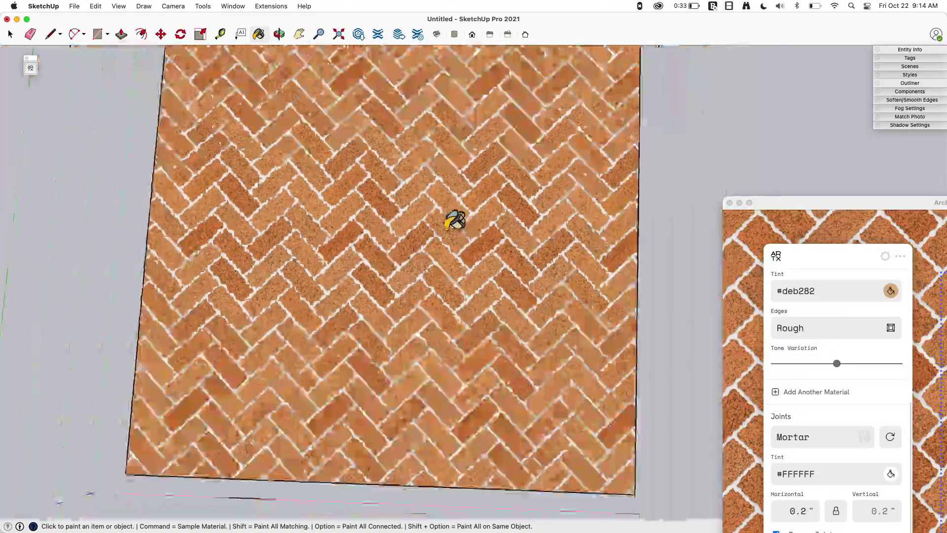
middle_drag(454, 218, 501, 182)
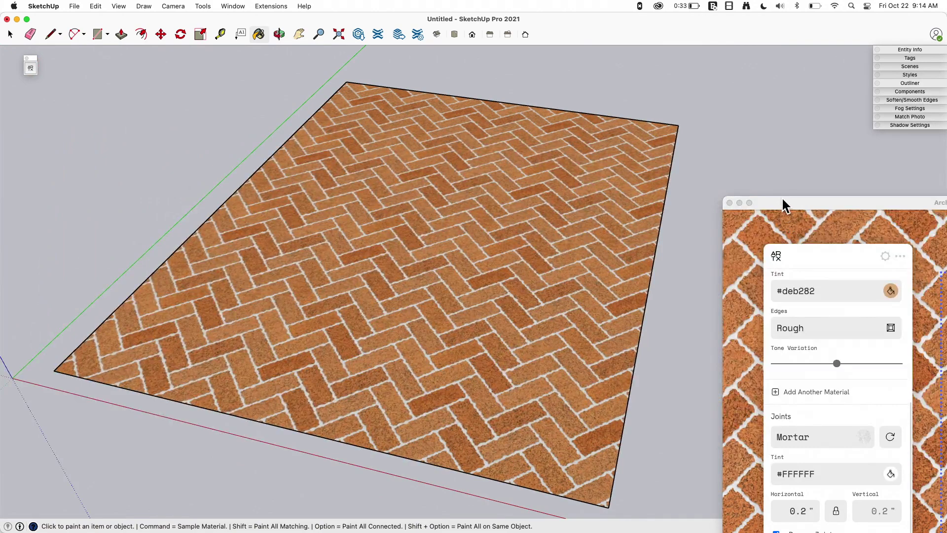
mouse_move(781, 199)
mouse_down()
mouse_move(304, 93)
mouse_move(274, 63)
mouse_up()
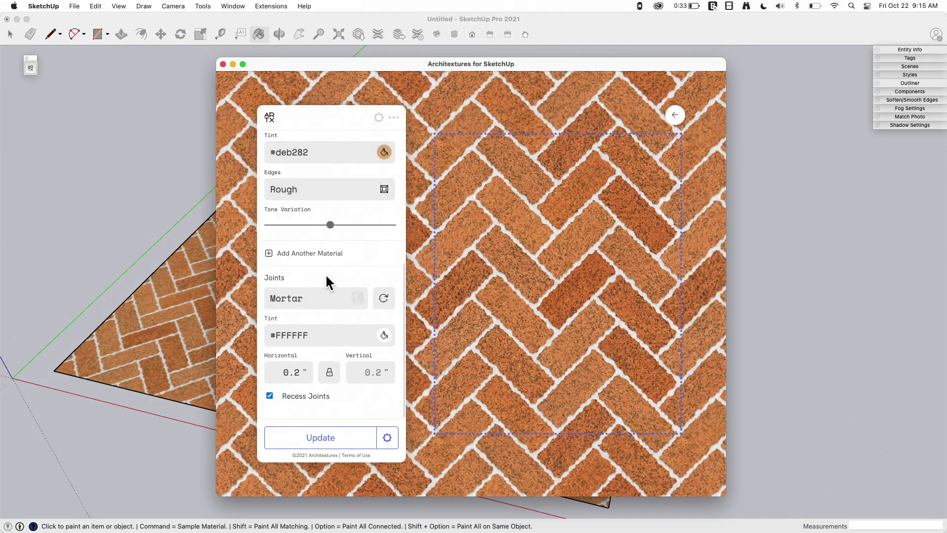
scroll(346, 266, up, 5)
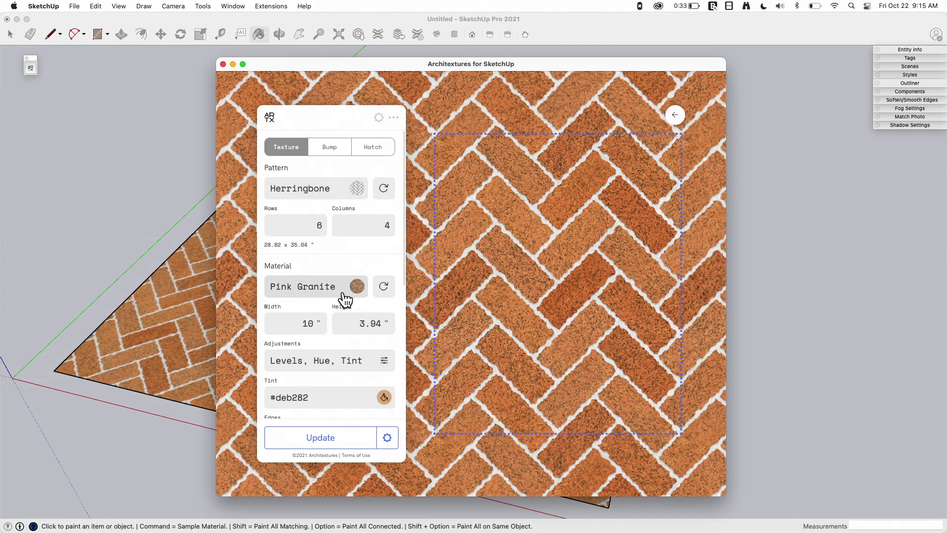